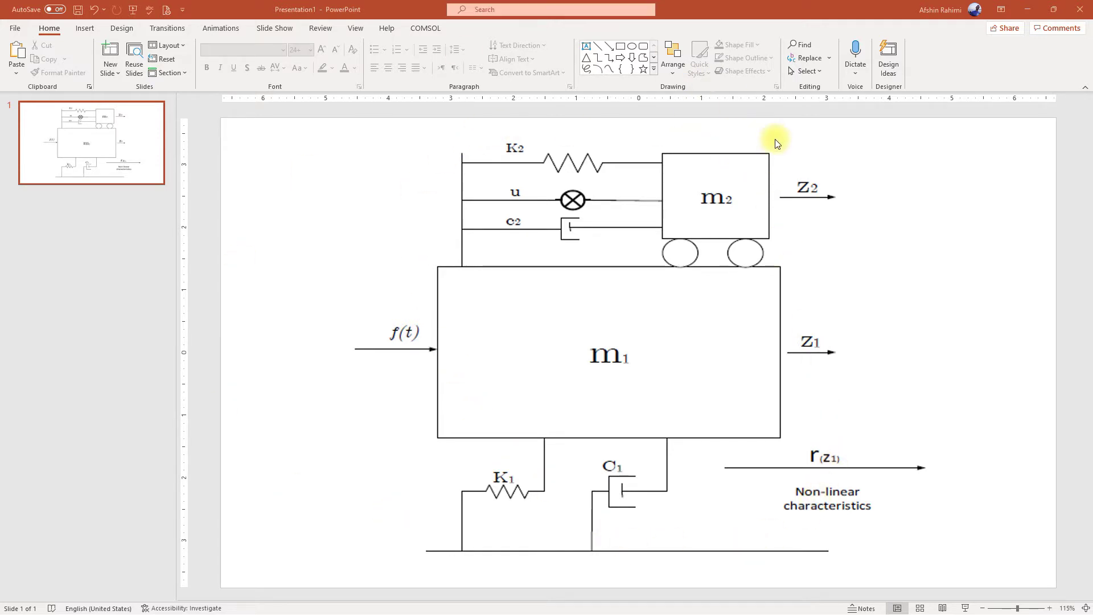
left_click(620, 333)
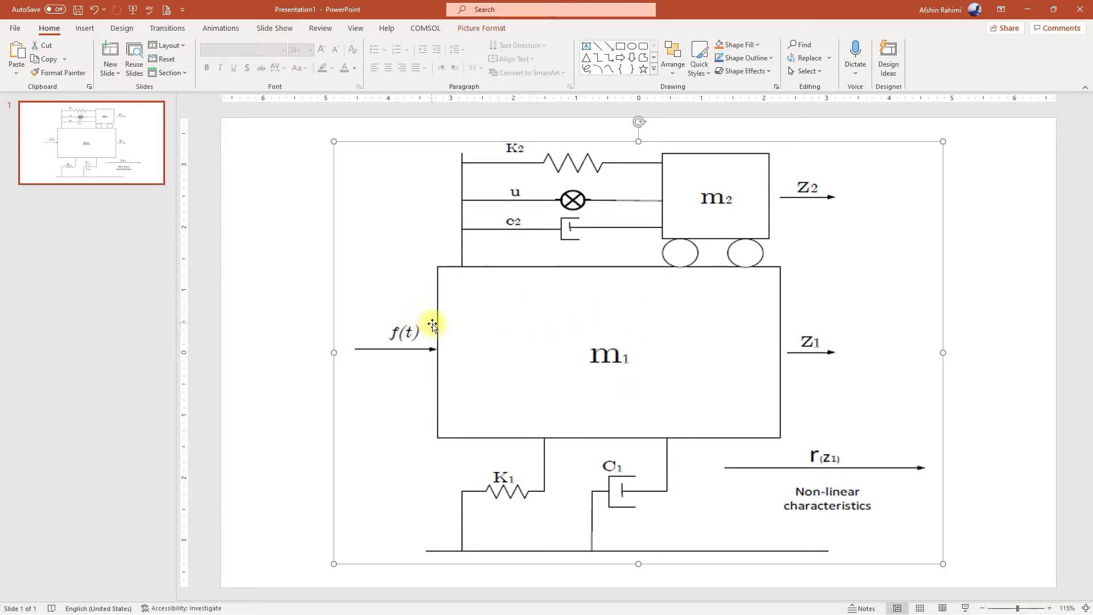
scroll(480, 239, "up", 5, "ctrl")
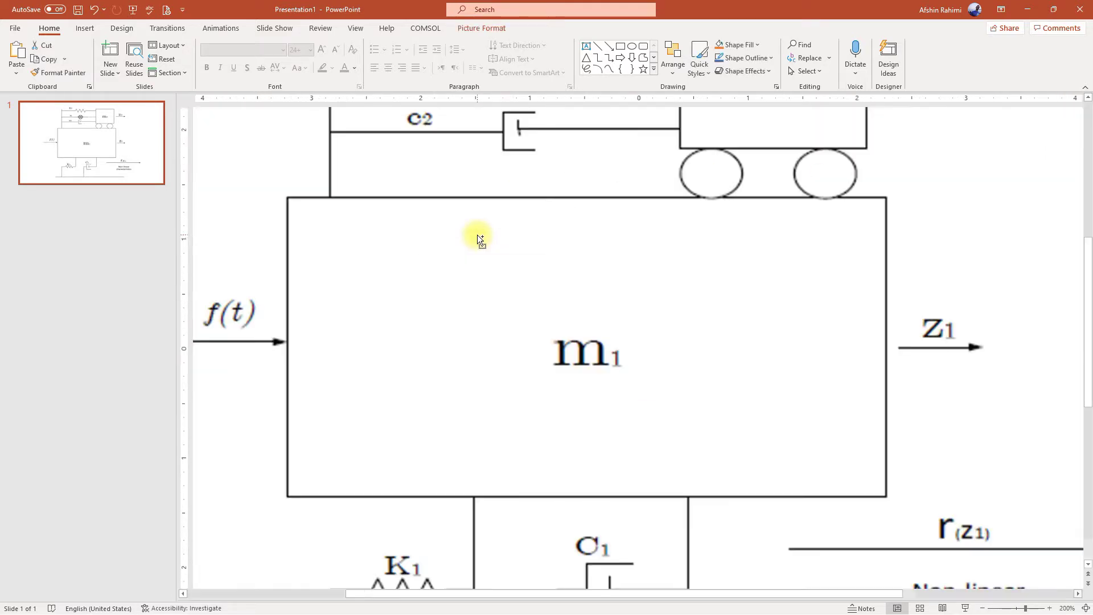
scroll(477, 235, "up", 3, "ctrl")
scroll(456, 327, "down", 5, "ctrl")
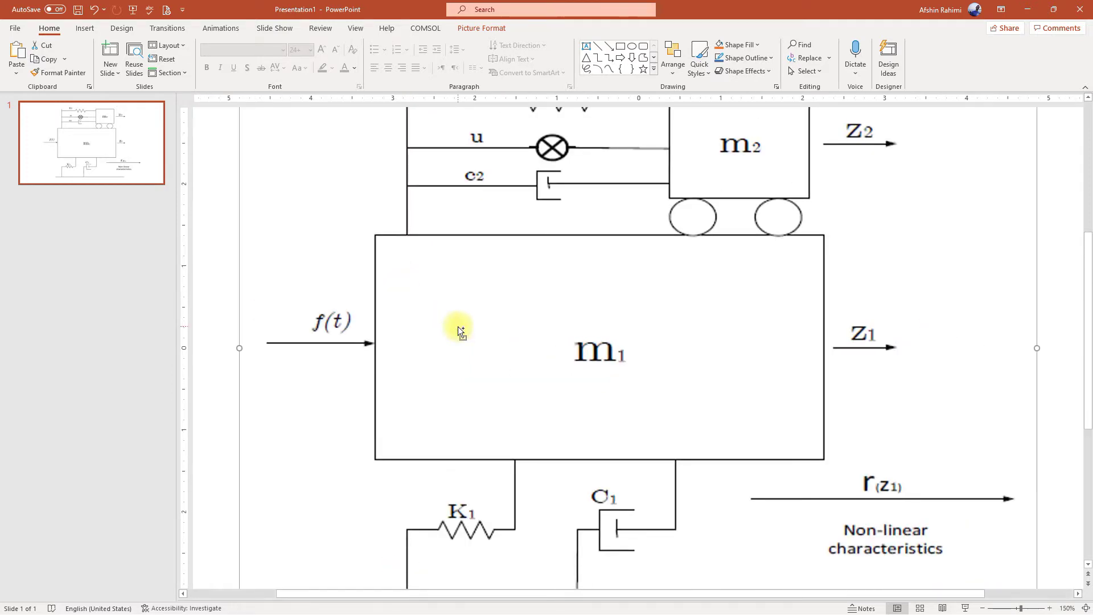
scroll(457, 326, "down", 3)
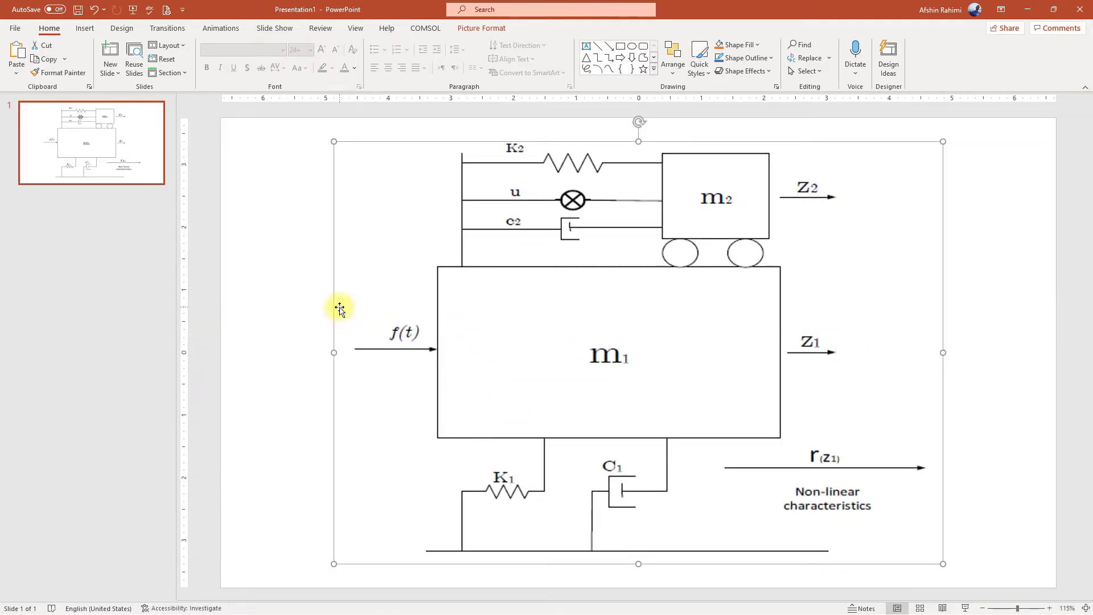
left_click(316, 288)
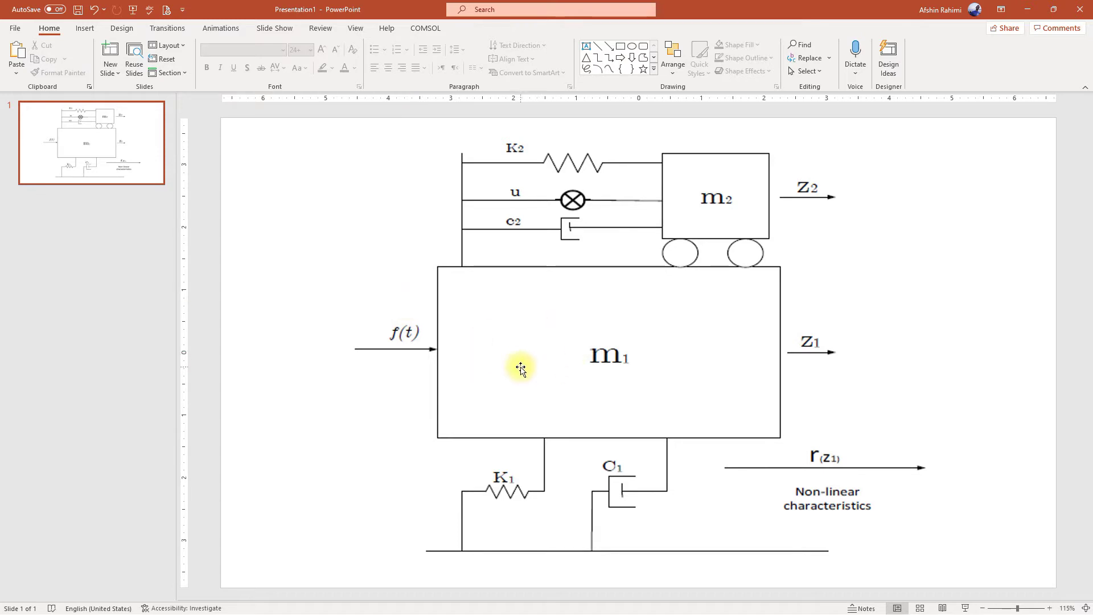
Draw a rectangle about 5.48" wide and 2.73" high over the m1 block of the diagram
left_click(85, 28)
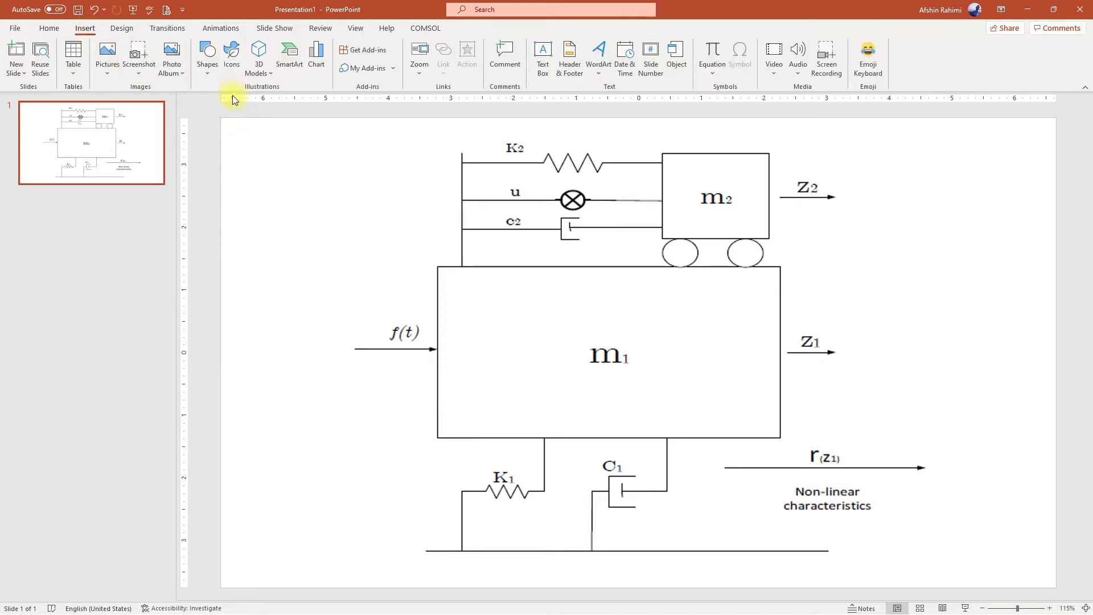
left_click(209, 66)
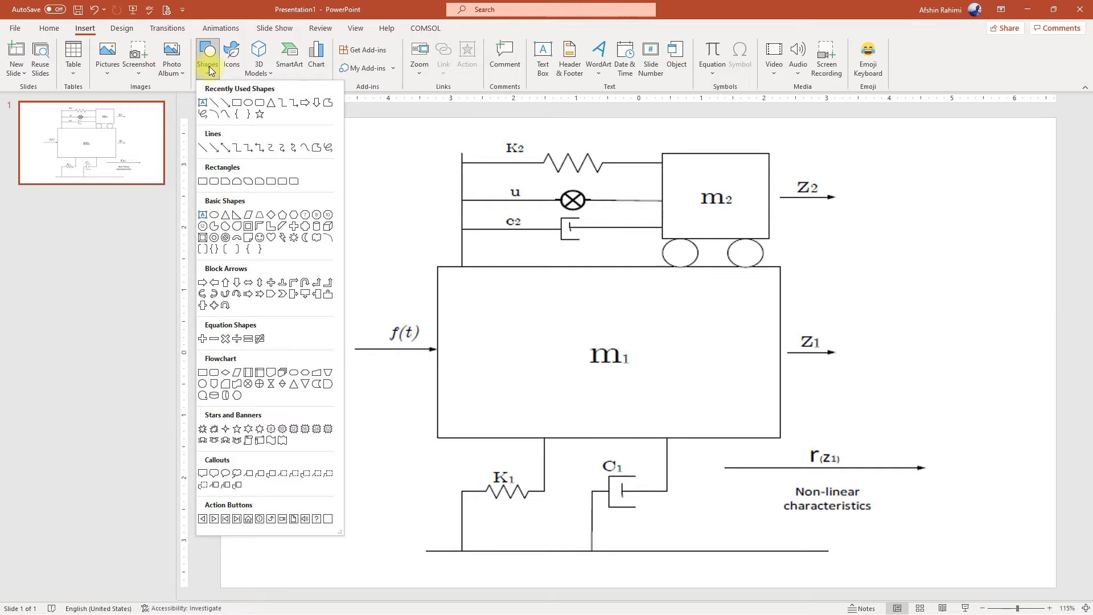
left_click(237, 105)
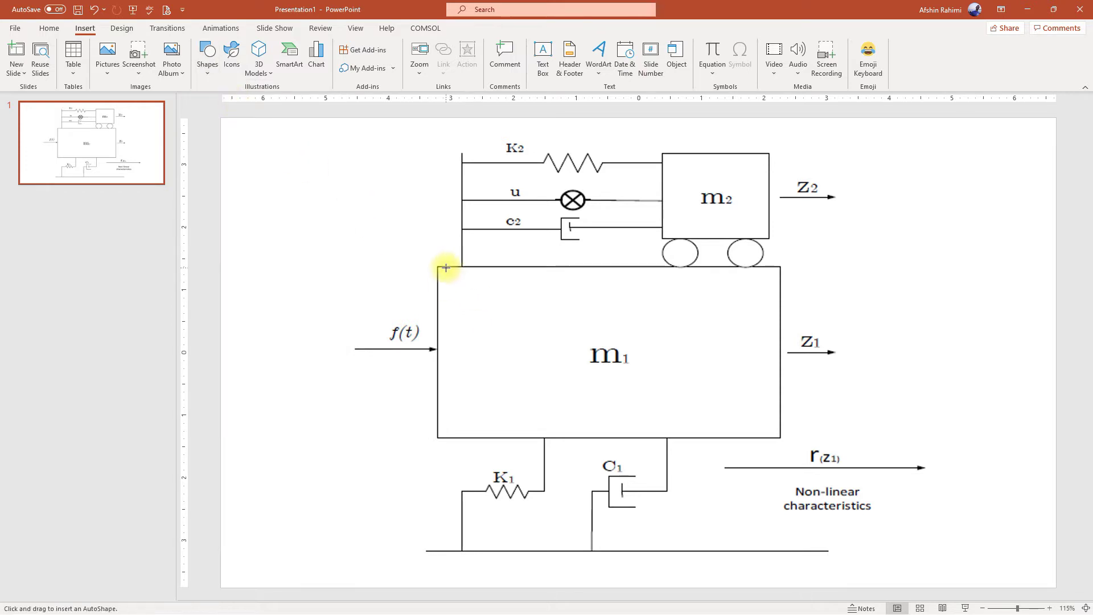
left_click_drag(437, 266, 780, 438)
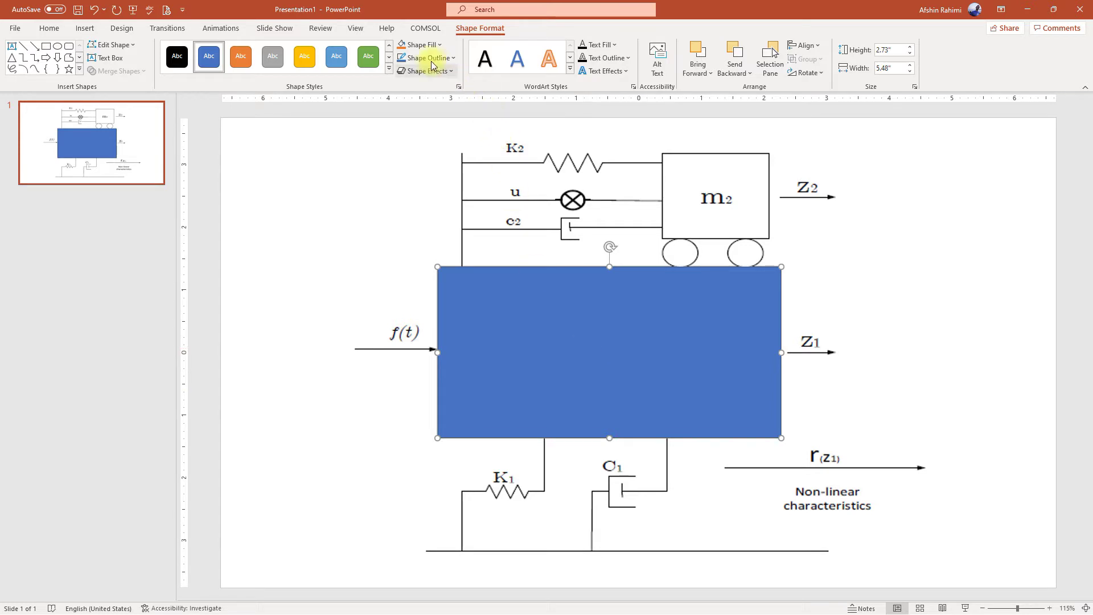
Remove the fill of the rectangle over the m1 block
left_click(415, 49)
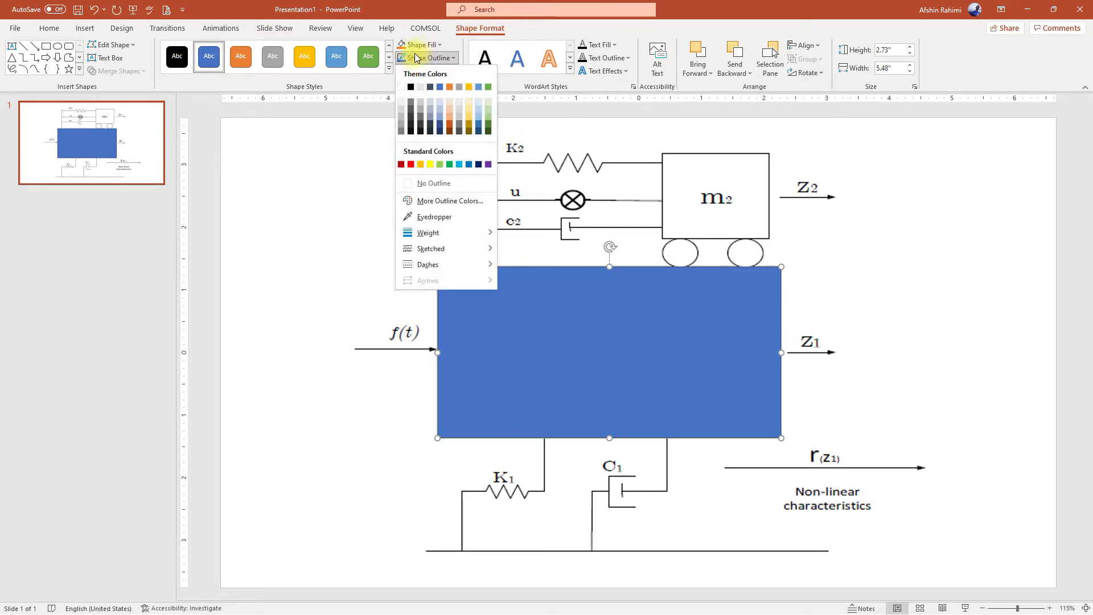
left_click(414, 48)
left_click(412, 48)
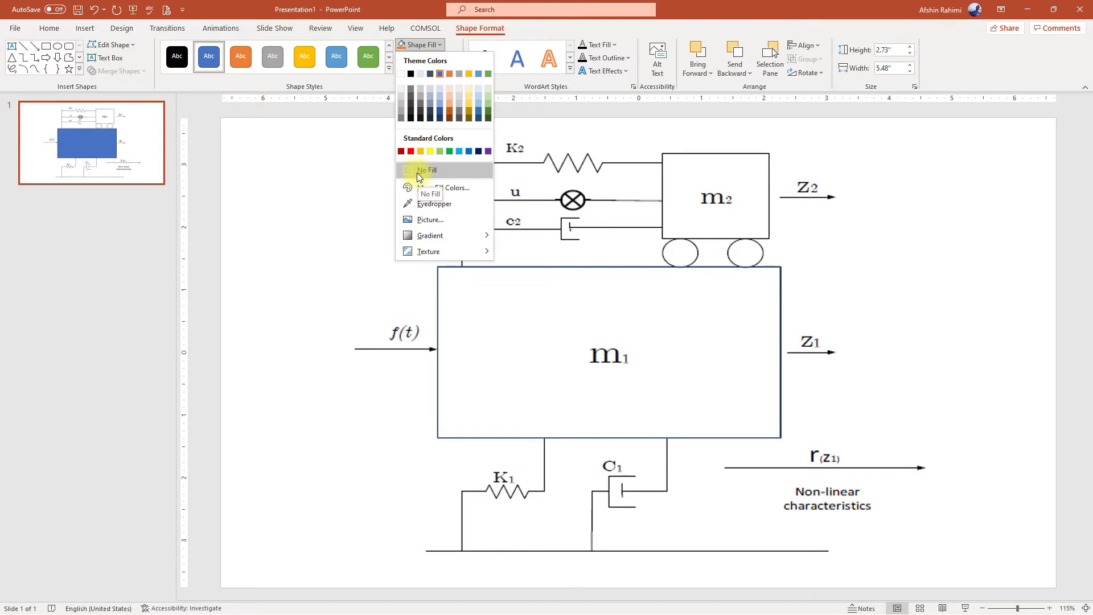
left_click(417, 173)
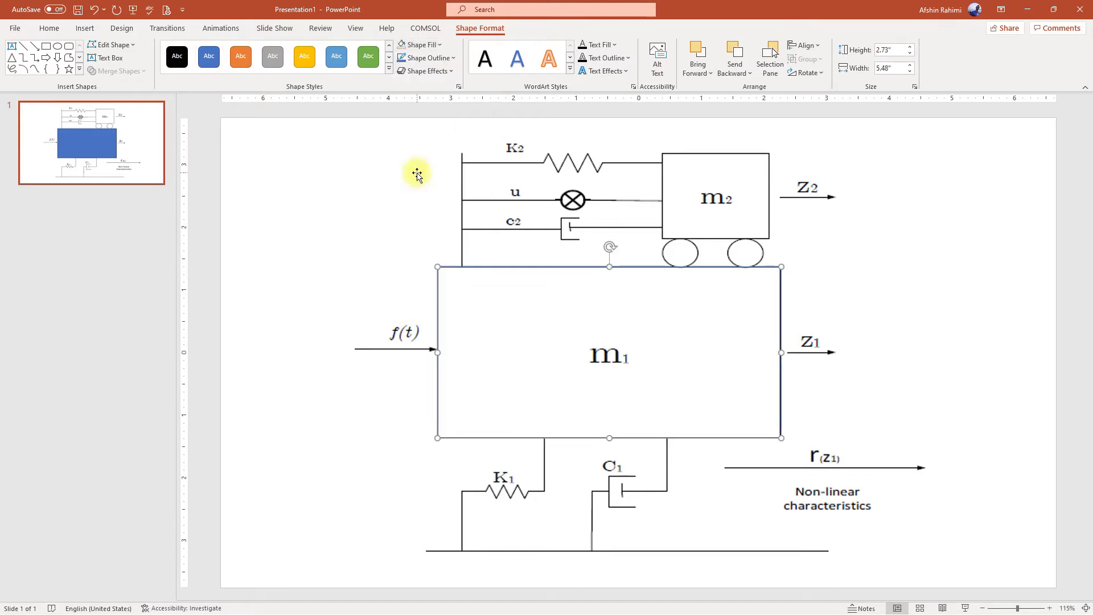
Give the m1 rectangle a black outline with a weight of 2¼ pt
left_click(415, 58)
left_click(411, 86)
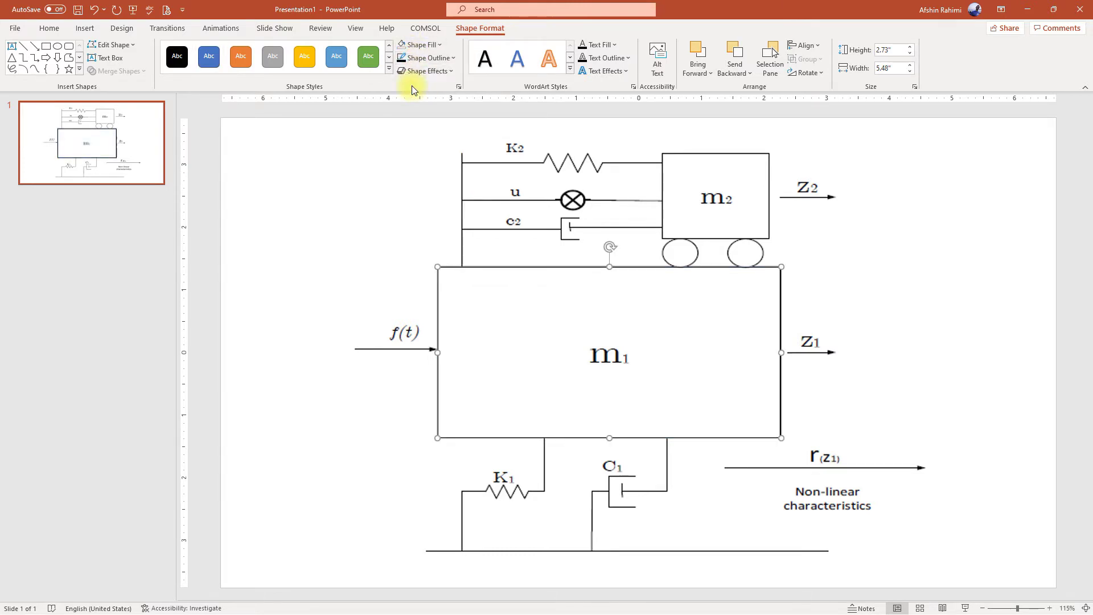
left_click(414, 58)
mouse_move(457, 231)
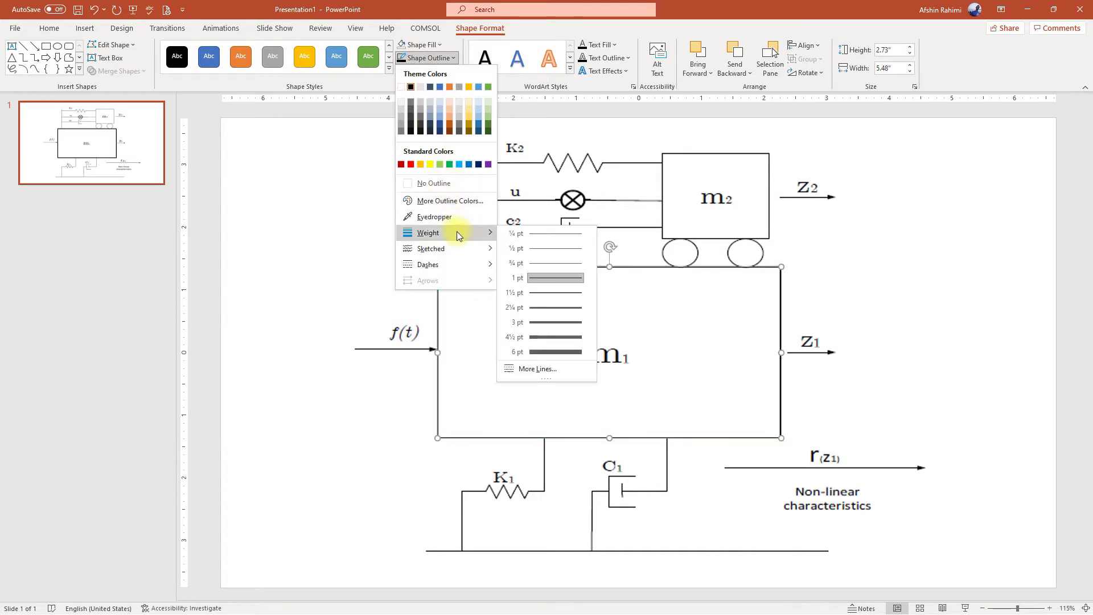
left_click(534, 312)
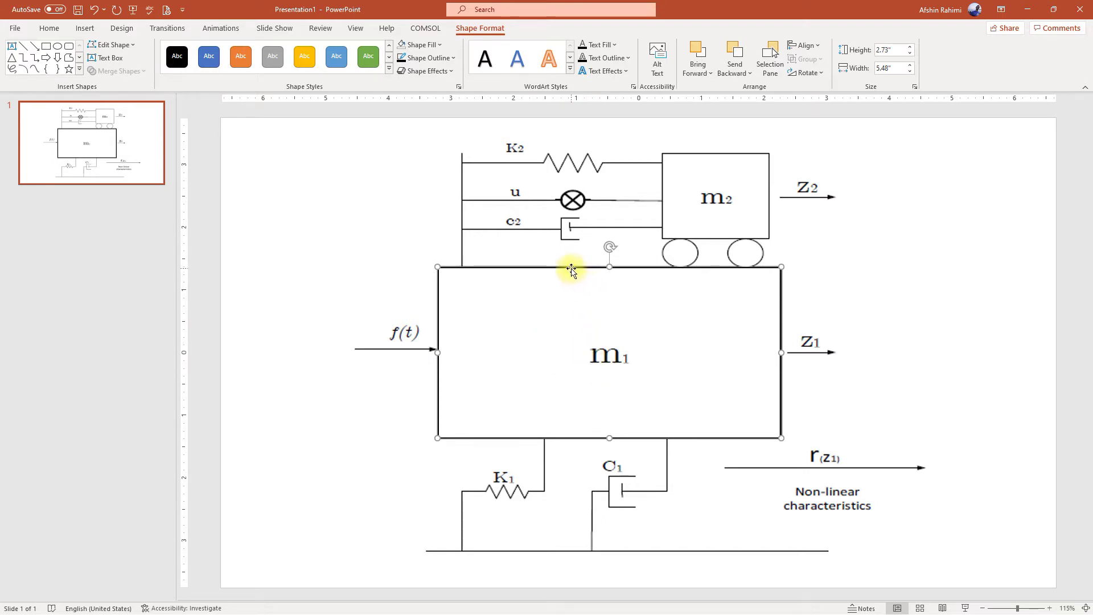
Duplicate the m1 rectangle onto the m2 block and resize the copy to about 1.67" wide and 1.35" high
left_click_drag(571, 268, 796, 155)
left_click_drag(1006, 321, 769, 239)
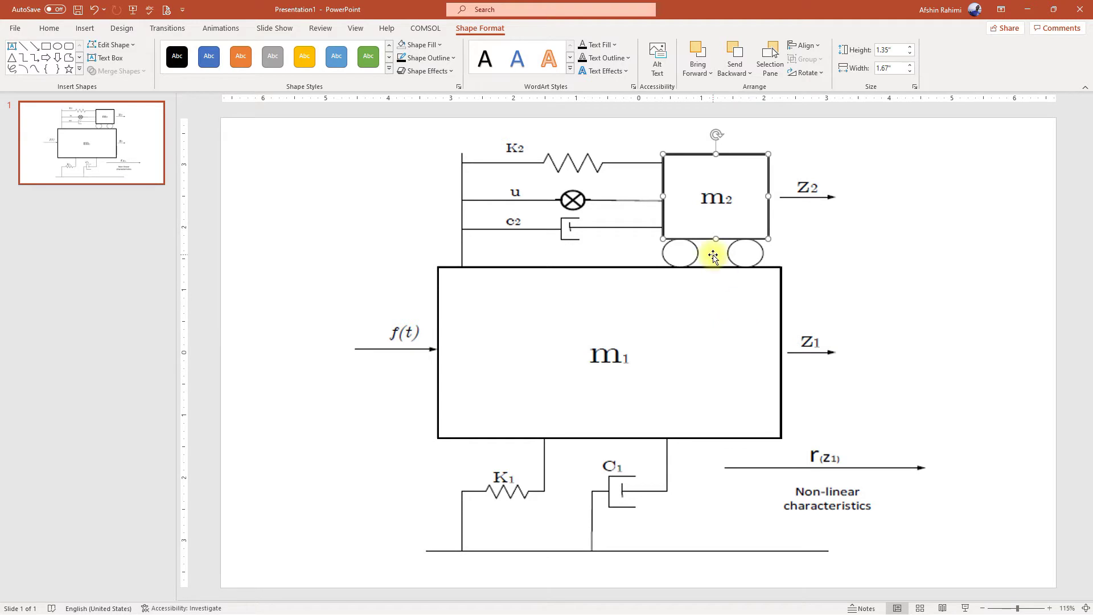
Draw an oval about 0.48" wide and 0.46" high over the first wheel under the m2 block
left_click(85, 28)
left_click(212, 62)
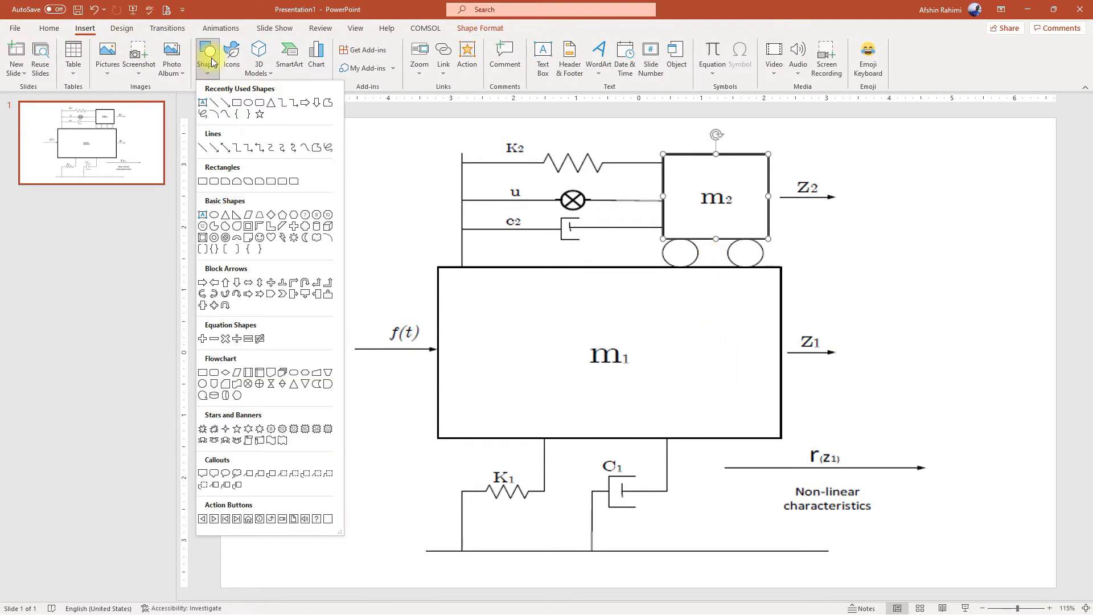
left_click(246, 104)
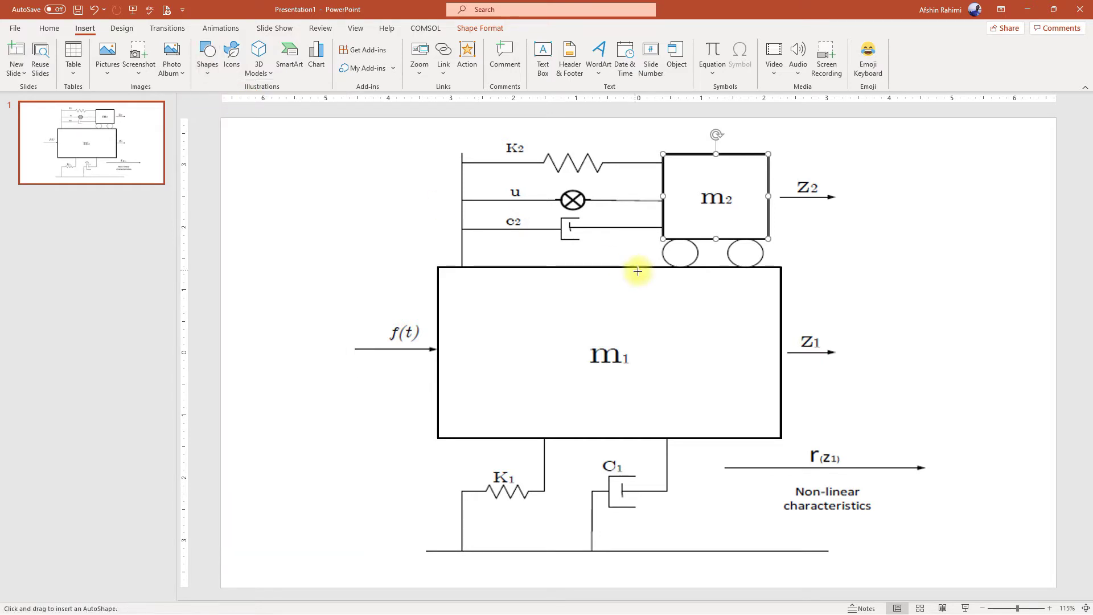
left_click_drag(660, 242, 691, 263)
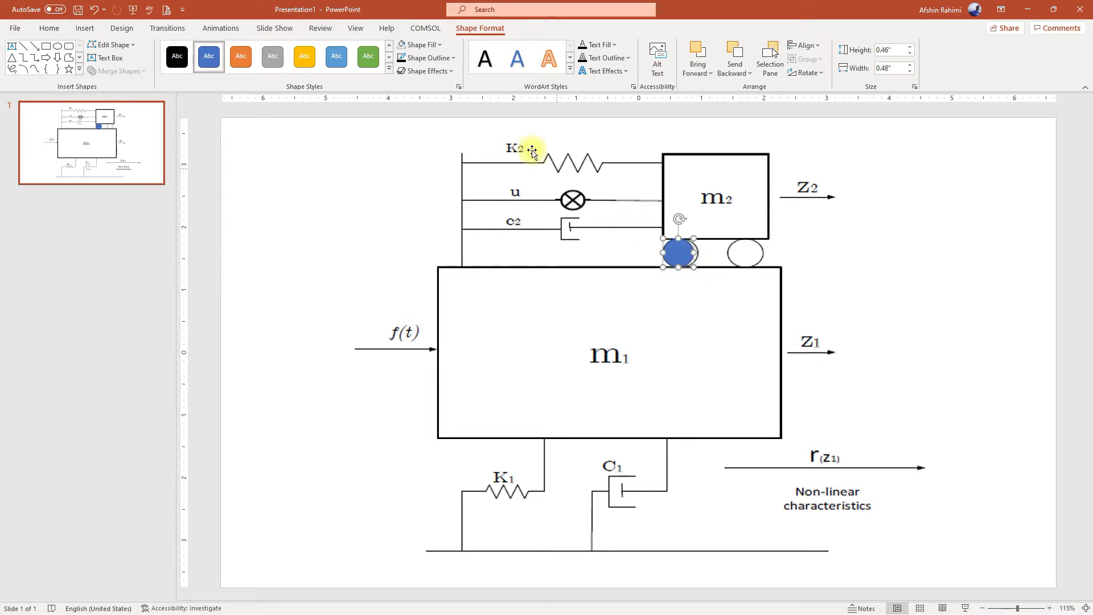
Copy the m2 rectangle's formatting onto the wheel oval with Format Painter
left_click(671, 154)
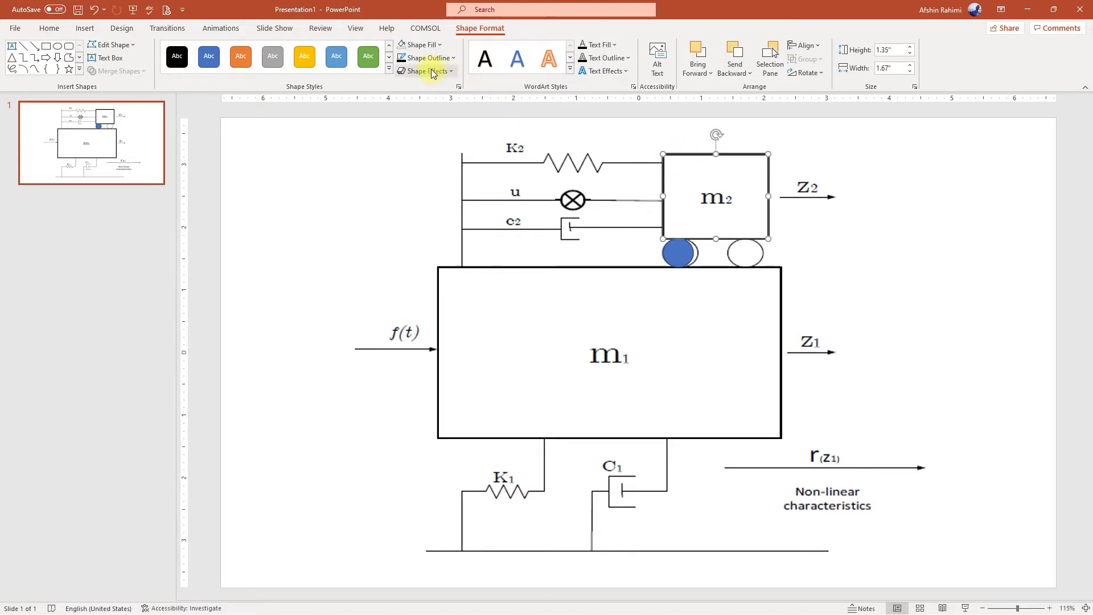
left_click(49, 27)
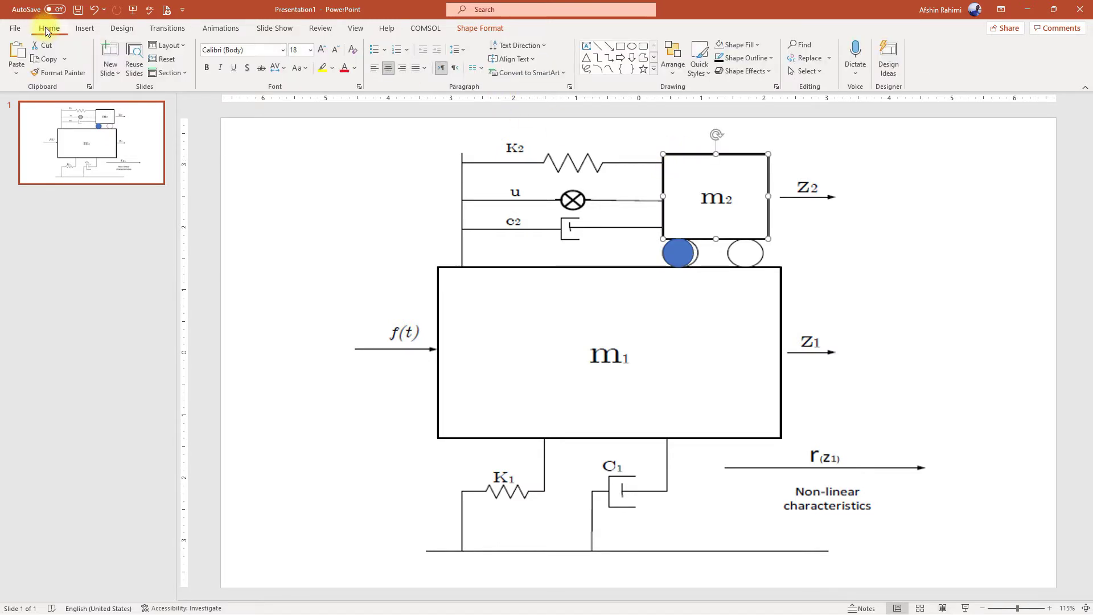
left_click(49, 73)
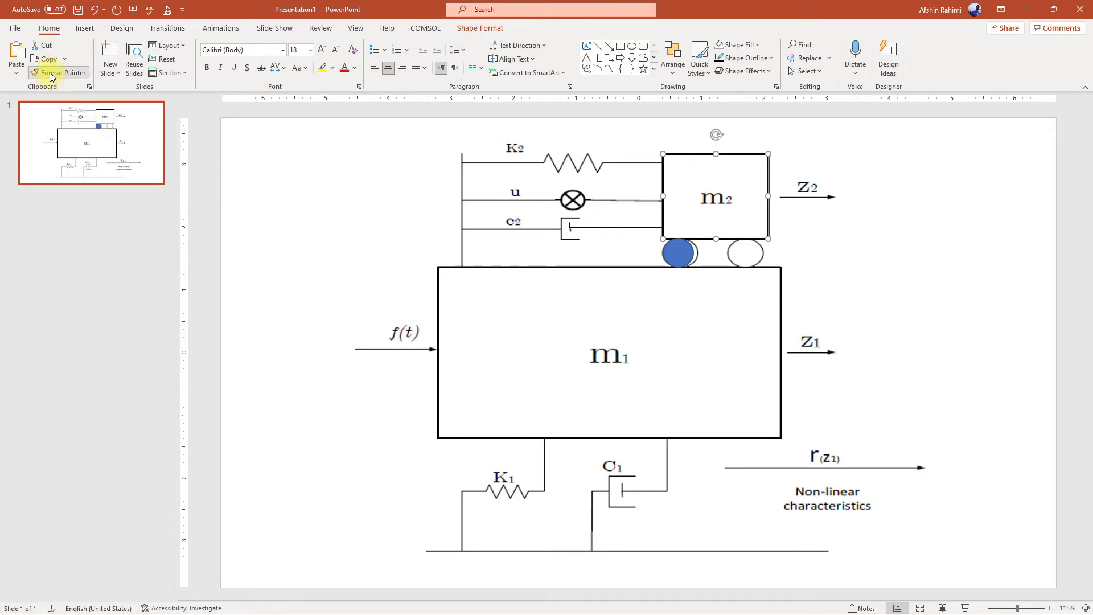
left_click(680, 251)
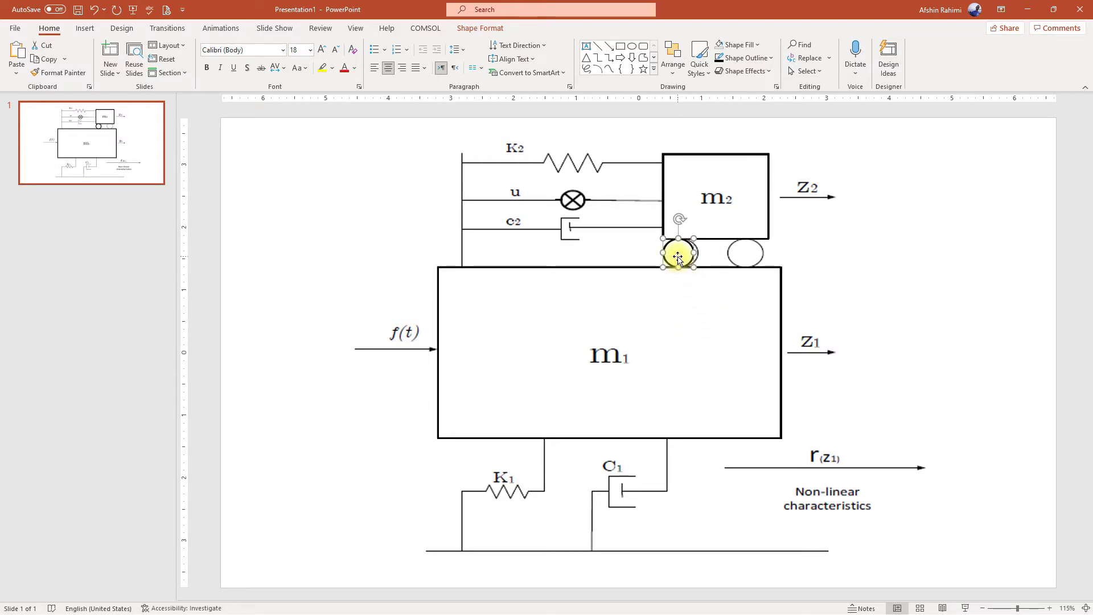
Try to shift the oval slightly right over the first wheel and undo the move
left_click_drag(678, 256, 687, 256)
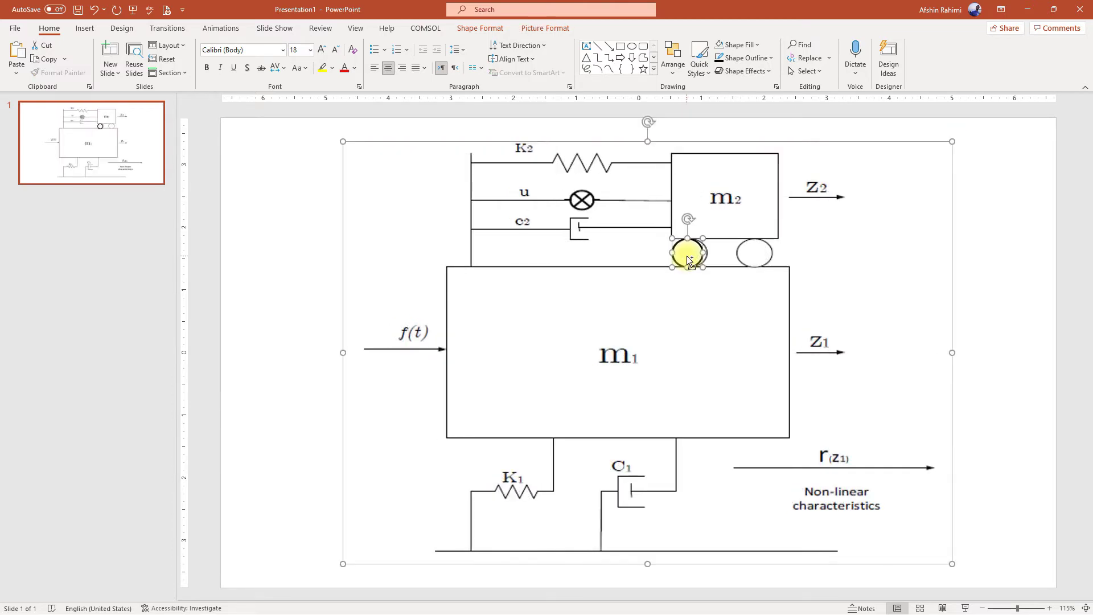
key("ctrl+z")
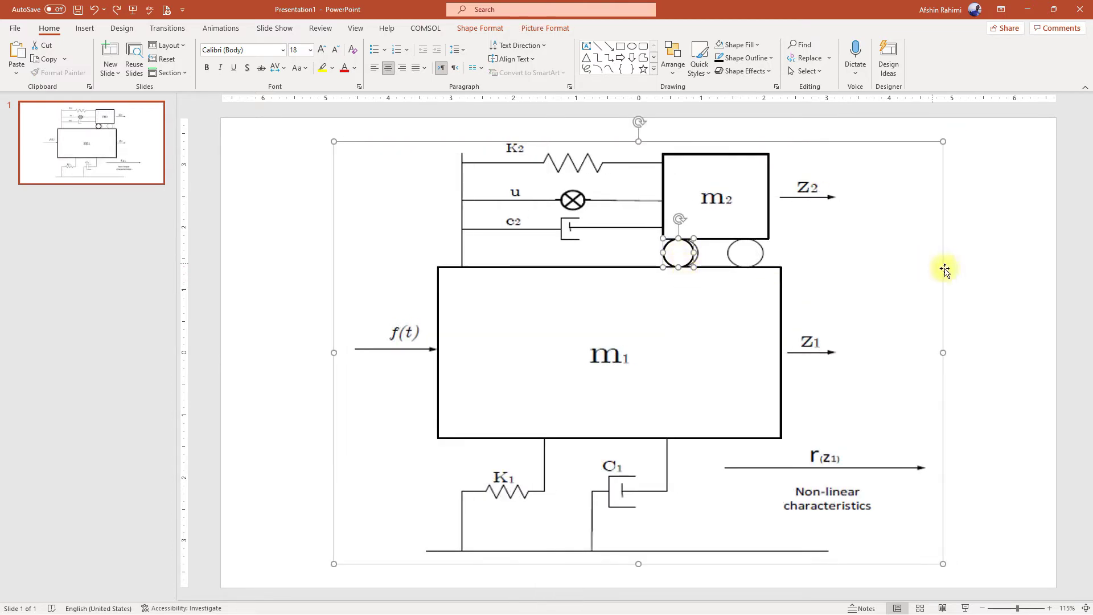
left_click(964, 272)
Duplicate the formatted oval onto the second wheel under the m2 block and clear the selection
left_click(672, 256)
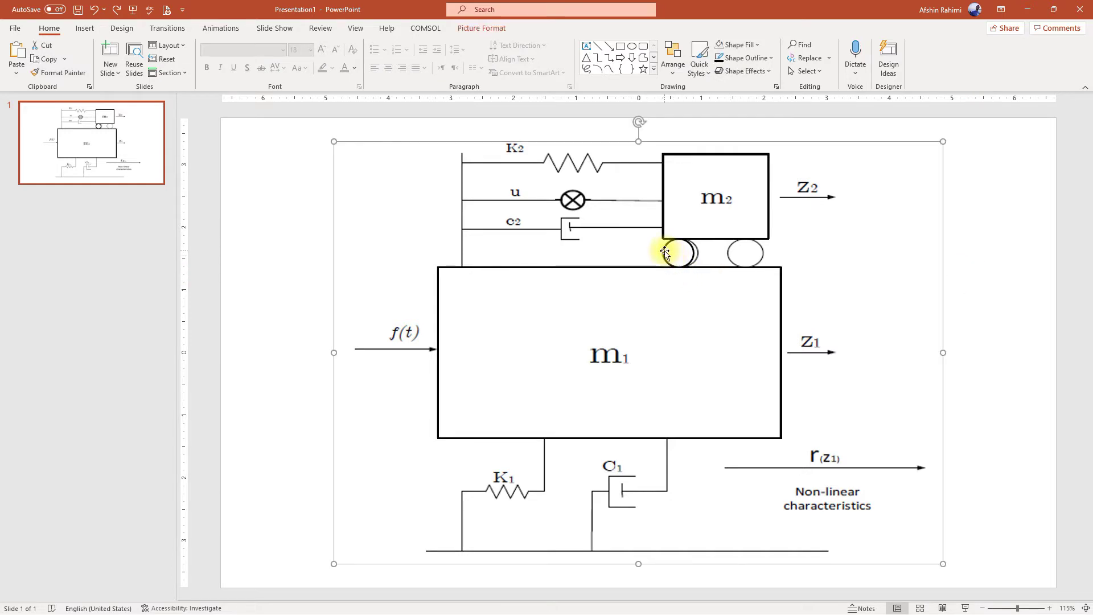
left_click(664, 250)
left_click_drag(665, 248, 730, 251)
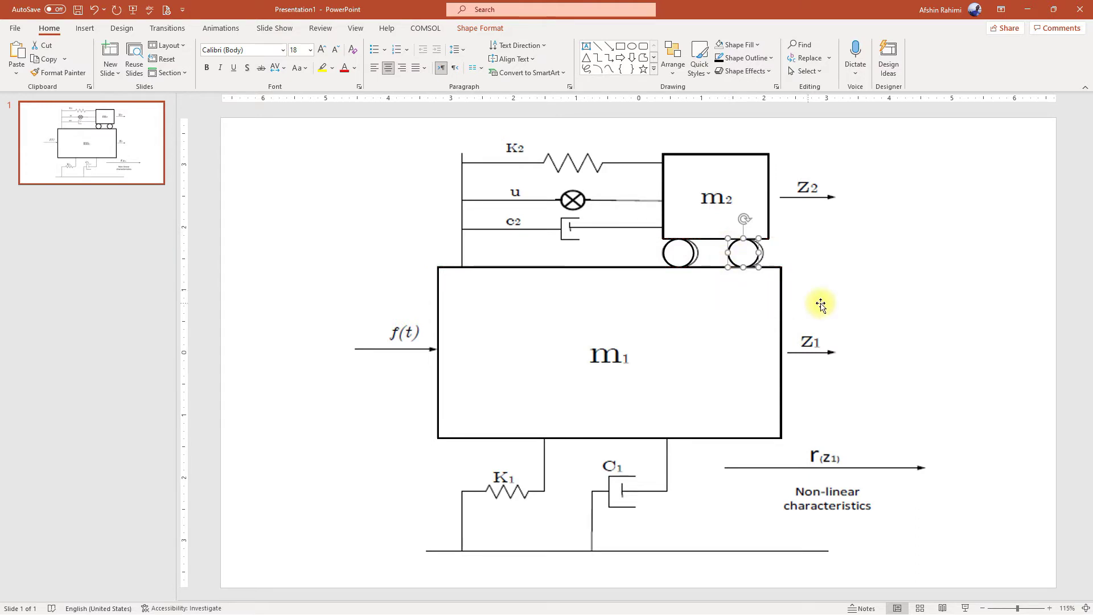
left_click(917, 264)
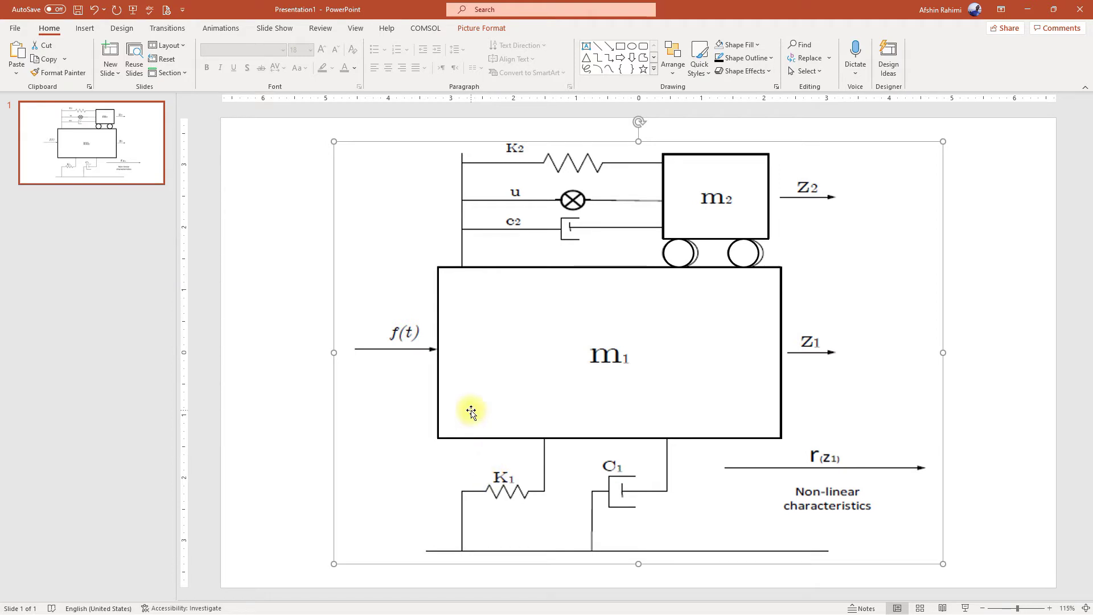
left_click(281, 321)
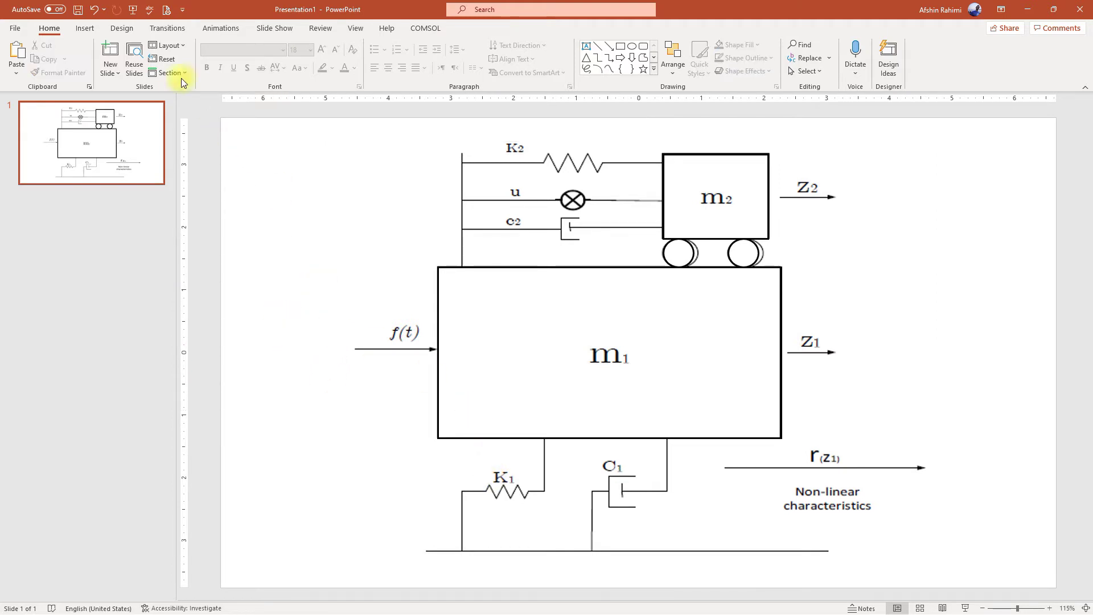
Draw a vertical line about 1.8" long over the wall to which K2, u and c2 attach
left_click(86, 30)
left_click(208, 57)
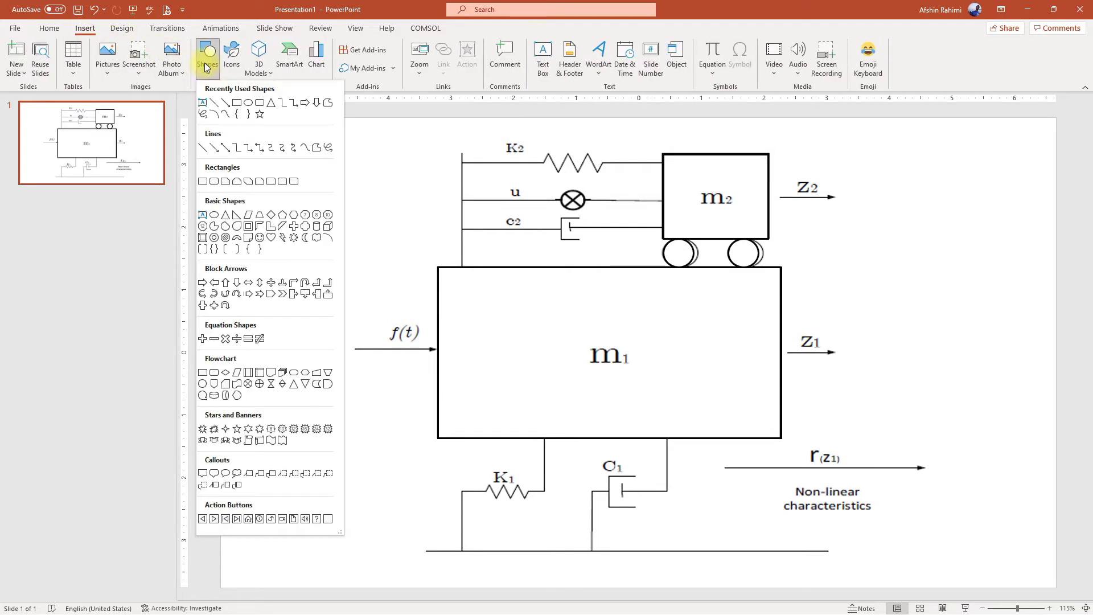
left_click(219, 106)
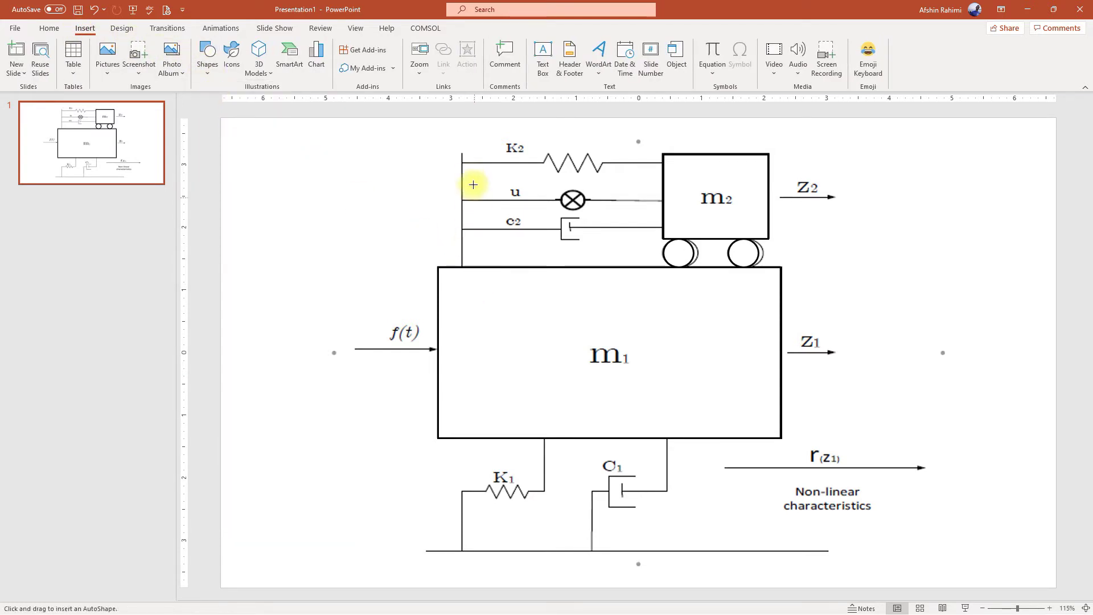
left_click_drag(462, 153, 461, 266)
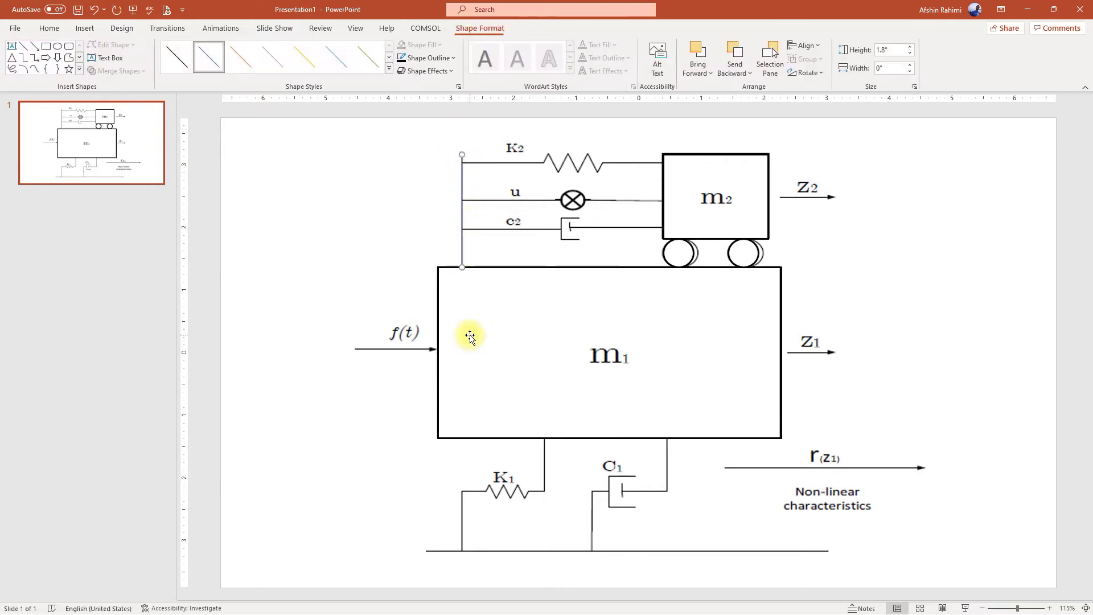
Copy the m2 rectangle's outline formatting onto the vertical wall line with Format Painter
left_click(662, 218)
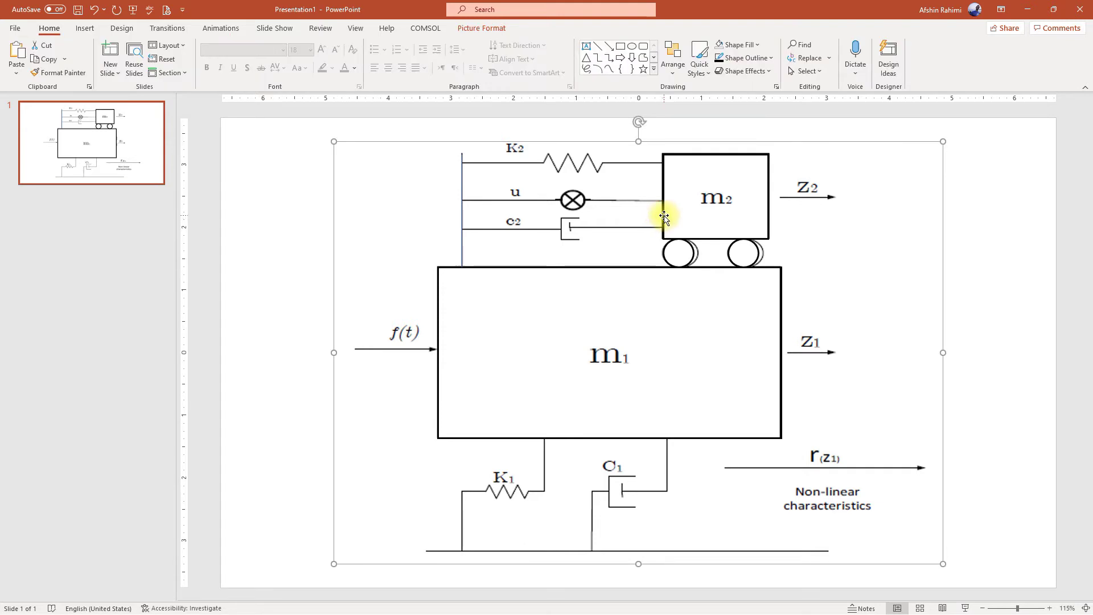
left_click(663, 217)
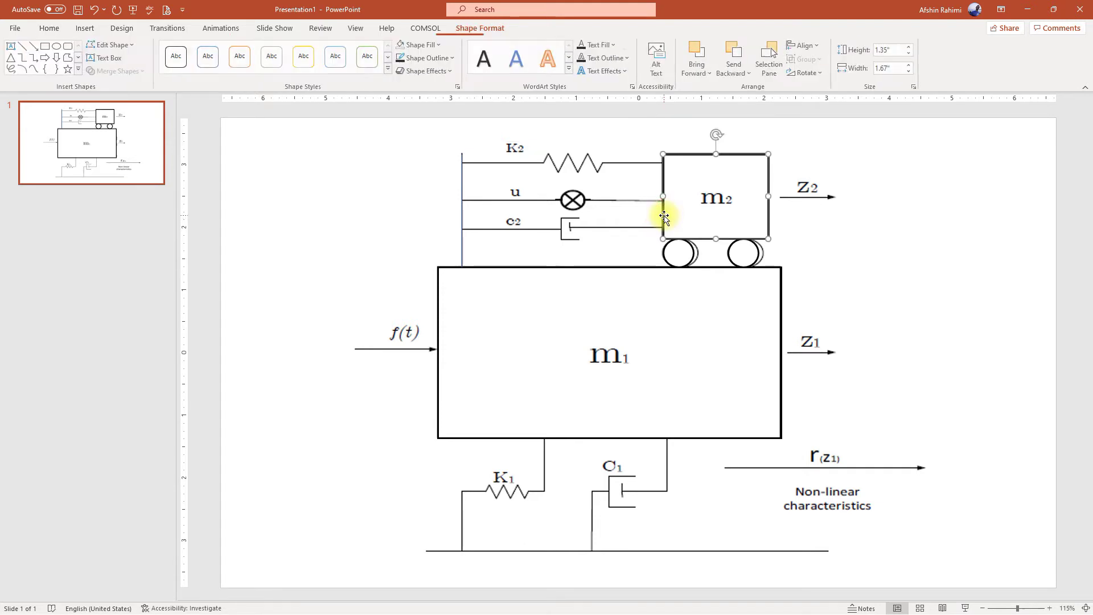
left_click(46, 32)
left_click(43, 73)
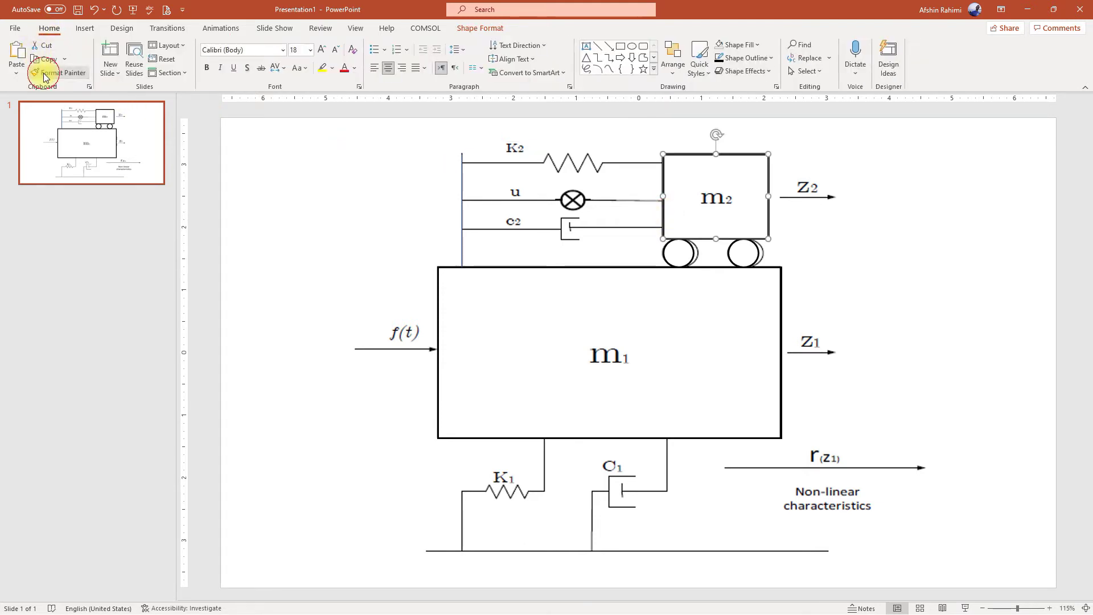
left_click(462, 168)
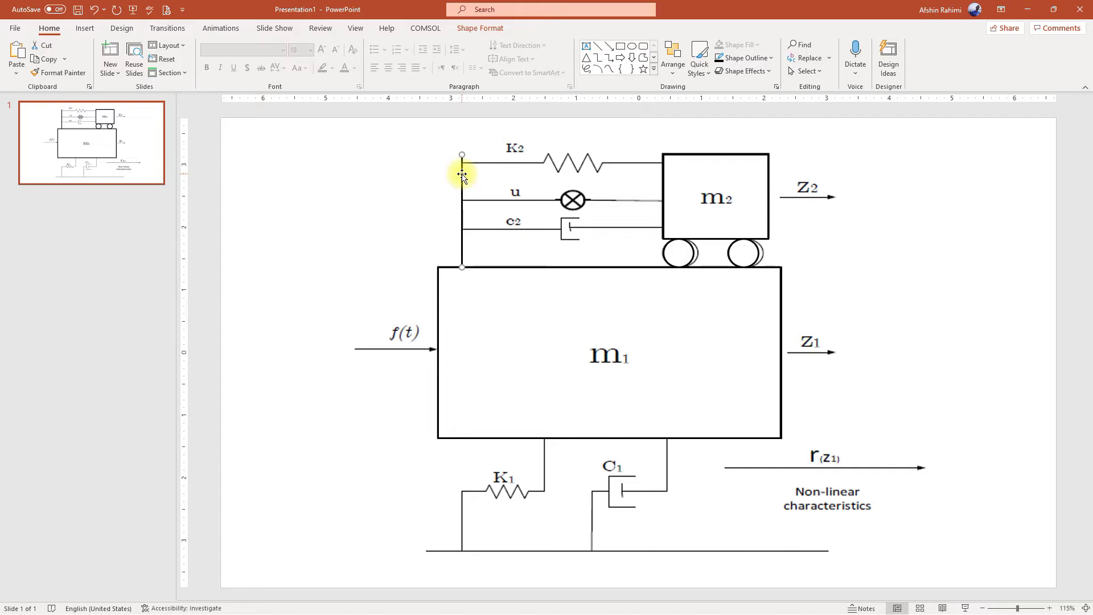
Duplicate the vertical wall line onto both vertical K1 leads and the horizontal ground line, adjusting each copy's ends to fit
left_click_drag(462, 173, 544, 456)
left_click_drag(543, 549, 544, 497)
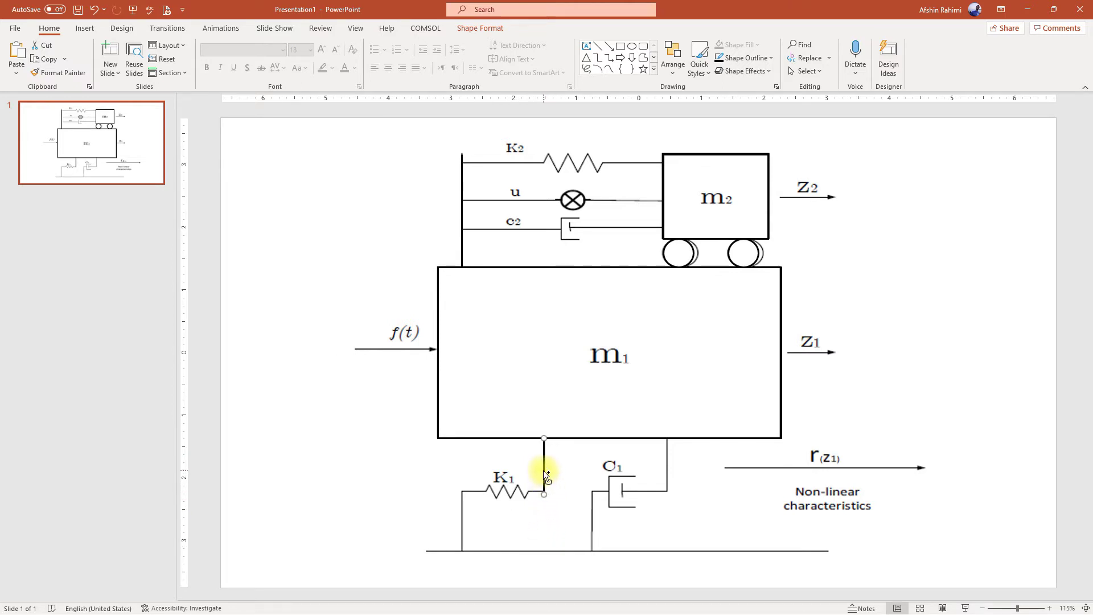
left_click_drag(460, 525, 826, 549)
Duplicate the ground line for the two vertical leads of damper C1 and fit the copies' endpoints over them
left_click_drag(558, 550, 743, 433)
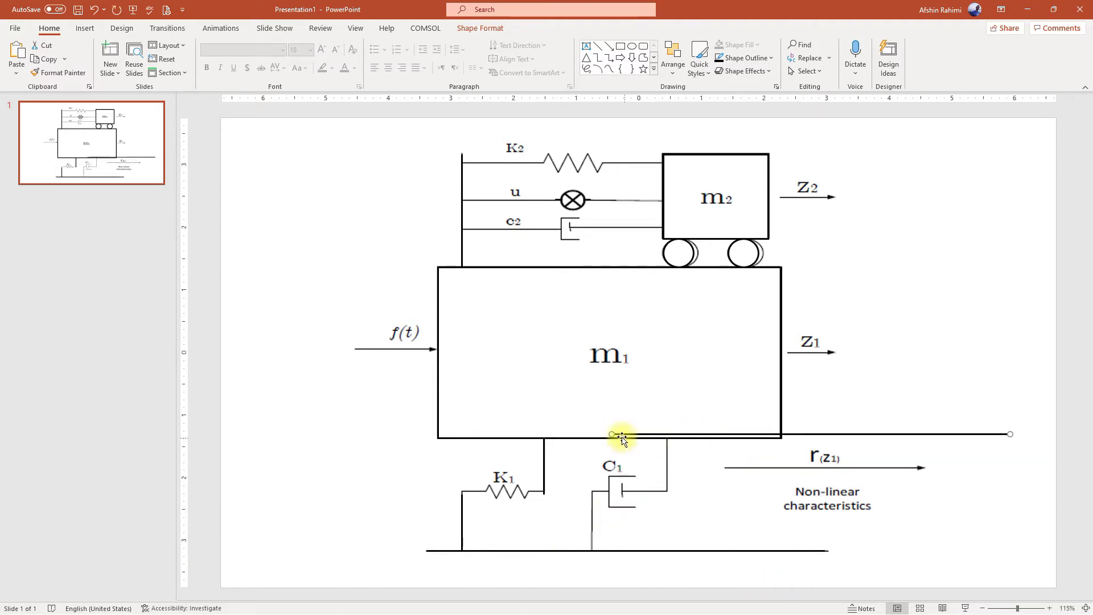
left_click_drag(611, 434, 591, 549)
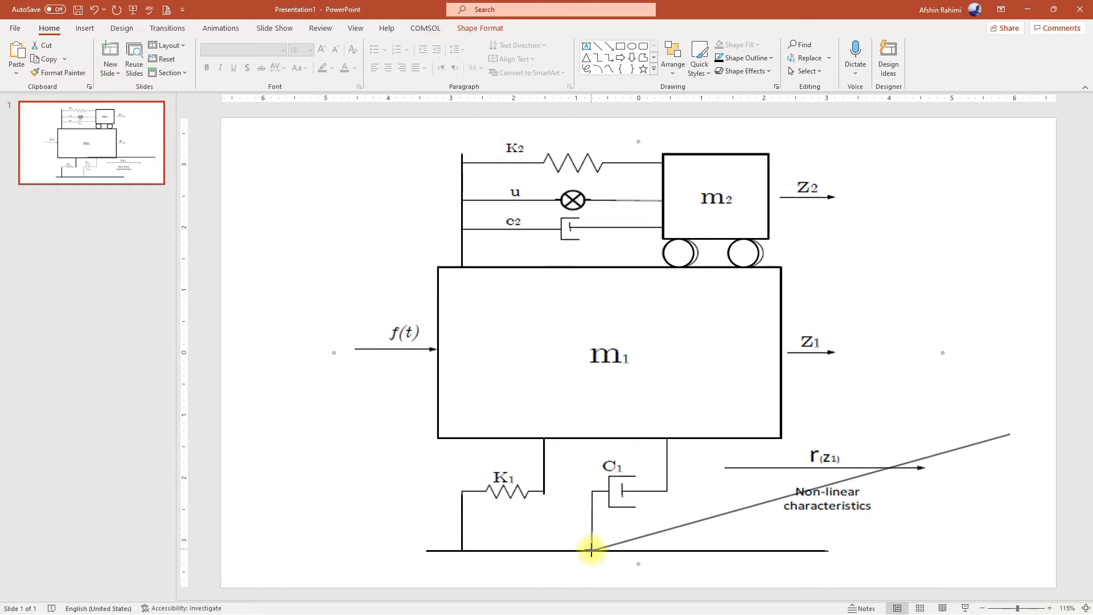
left_click_drag(1011, 433, 668, 449)
left_click_drag(668, 497, 667, 491)
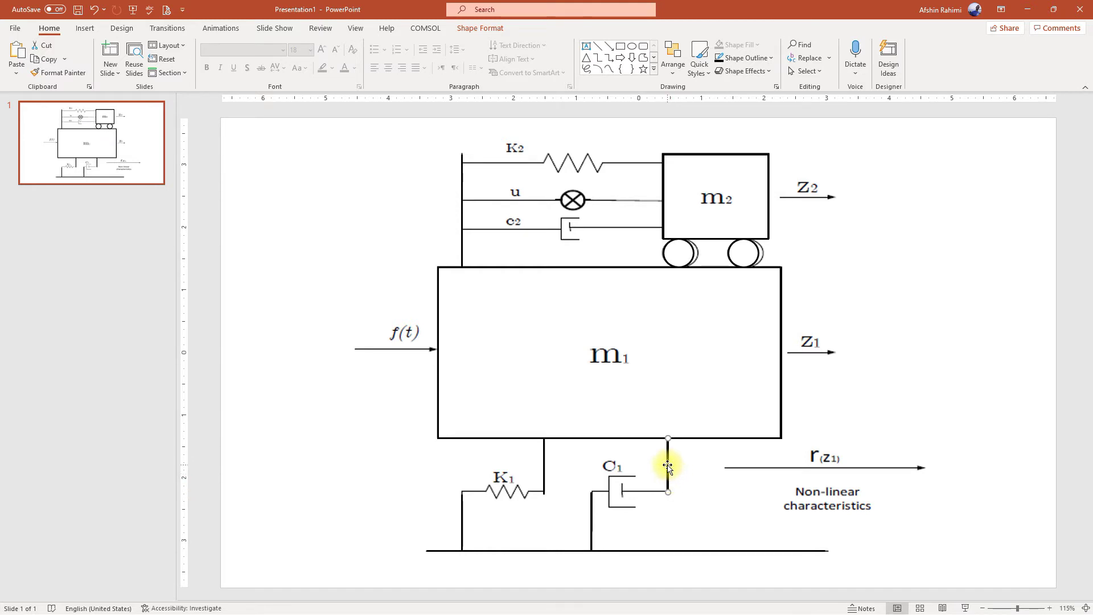
Duplicate a C1 lead onto the f(t) arrow, make it horizontal up to the m1 block, and open its shape formatting options
left_click_drag(667, 465, 369, 326)
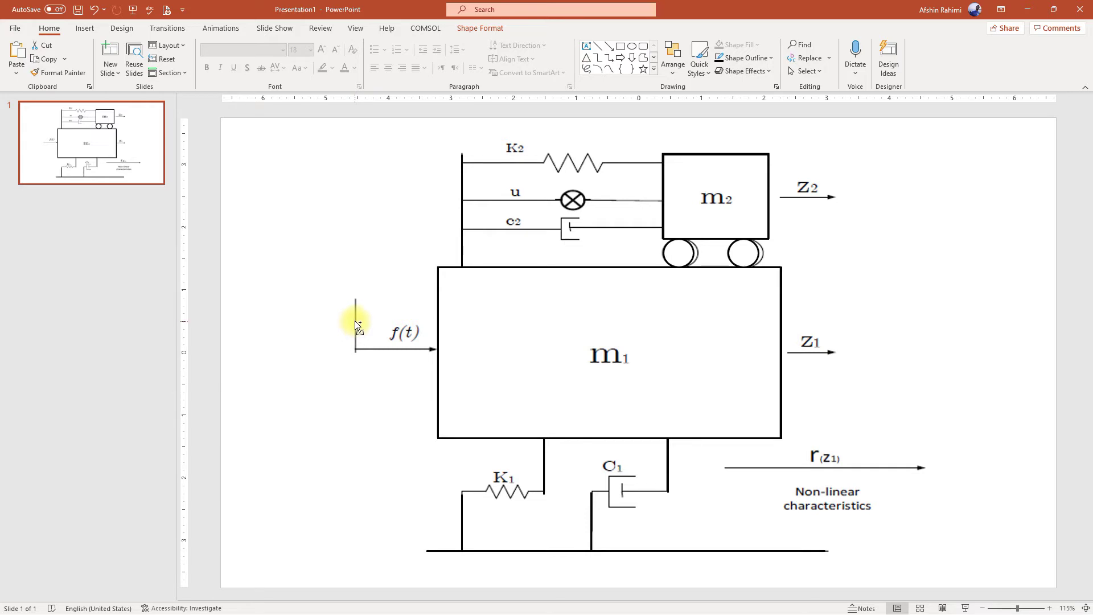
left_click_drag(355, 321, 357, 317)
left_click_drag(355, 294, 435, 348)
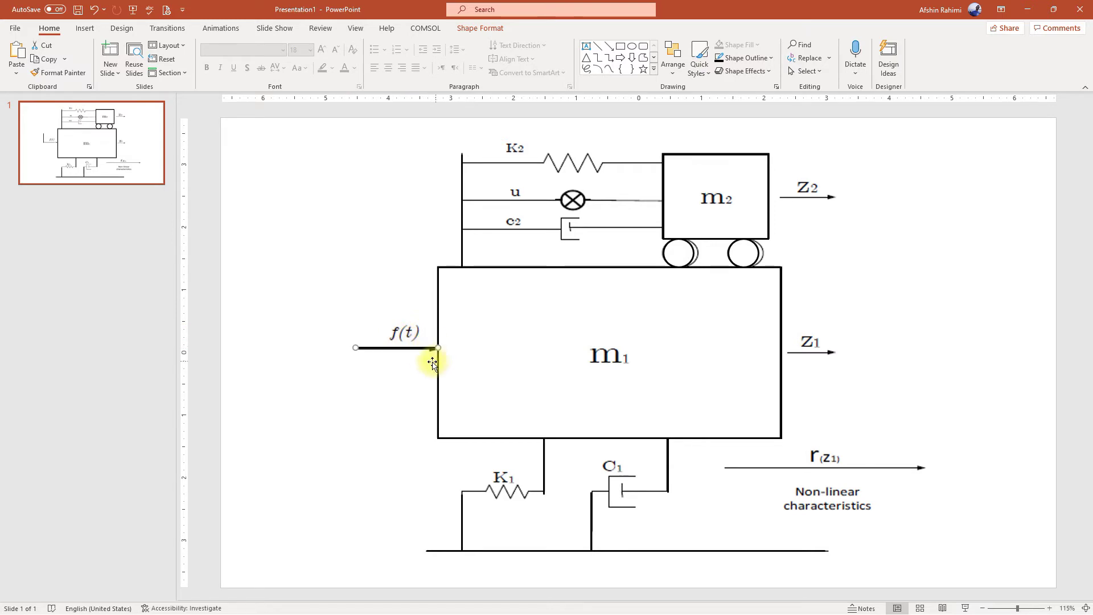
right_click(390, 348)
left_click(418, 323)
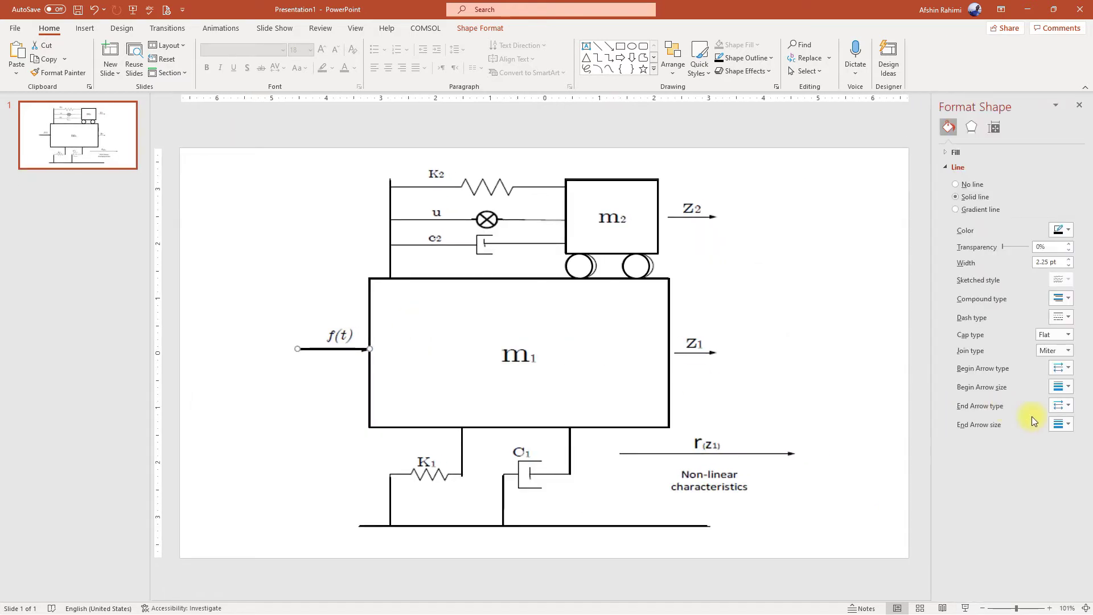
Try a stealth arrowhead as the f(t) line's end arrow type and undo it
left_click(1058, 405)
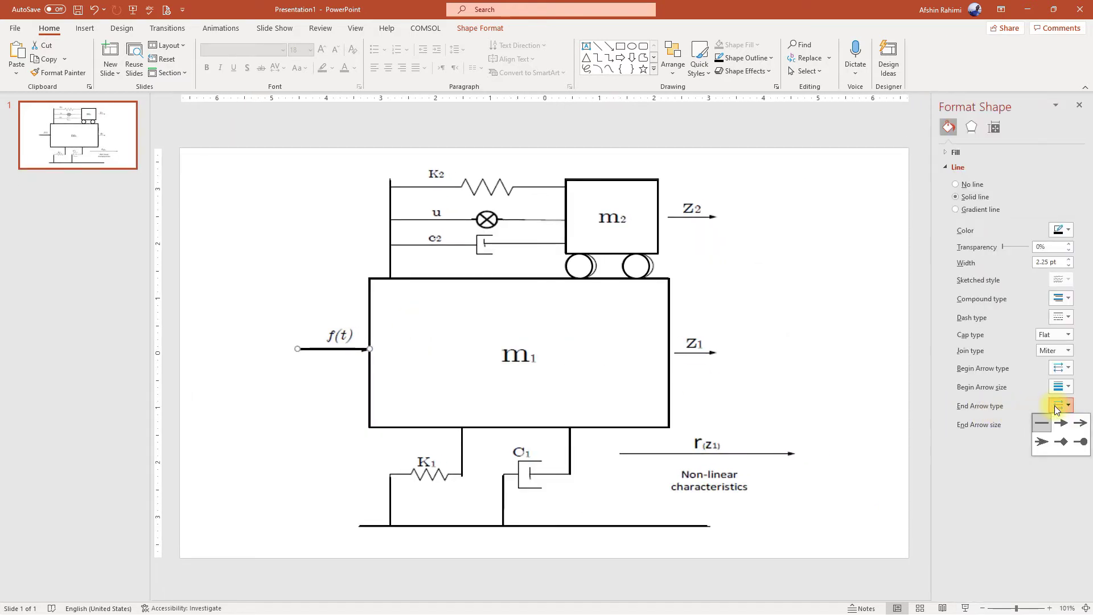
left_click(1039, 441)
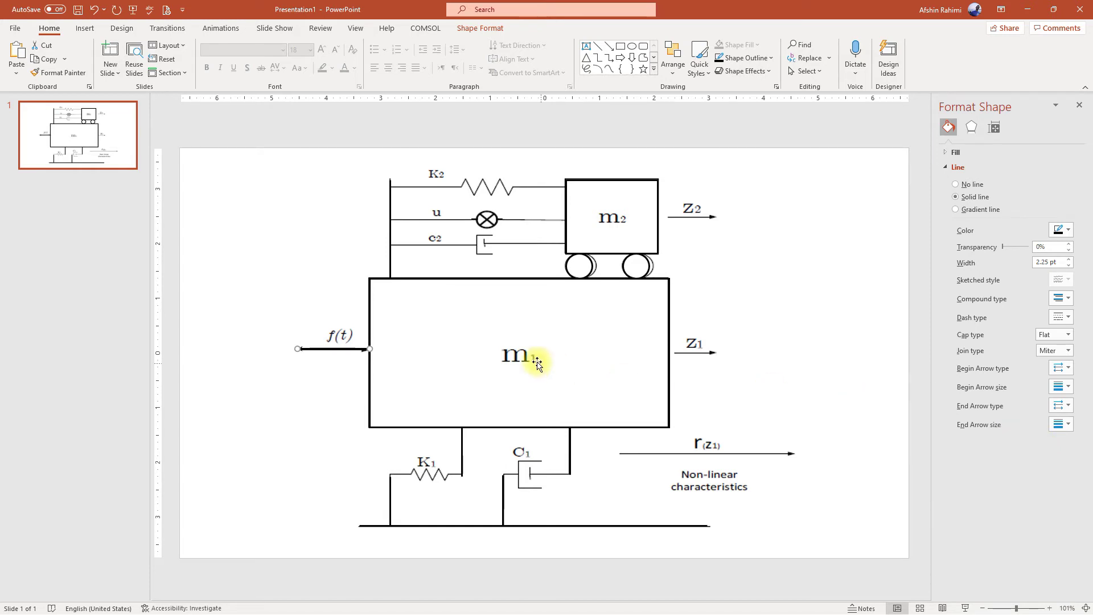
key("ctrl+z")
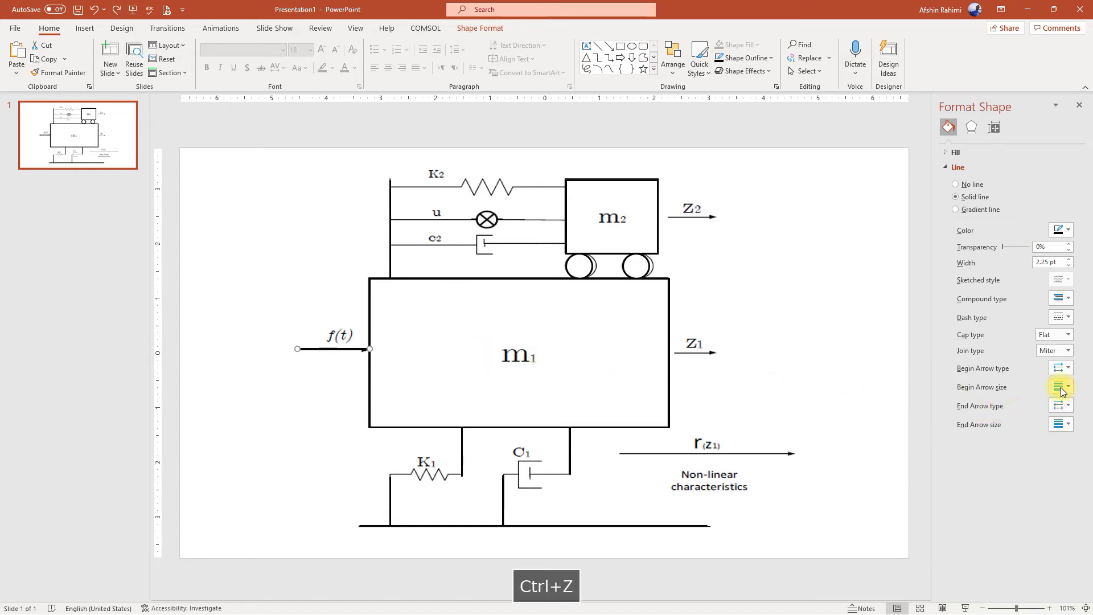
Give the f(t) line a stealth begin arrow type with a longer begin arrow size
left_click(1059, 368)
left_click(1051, 403)
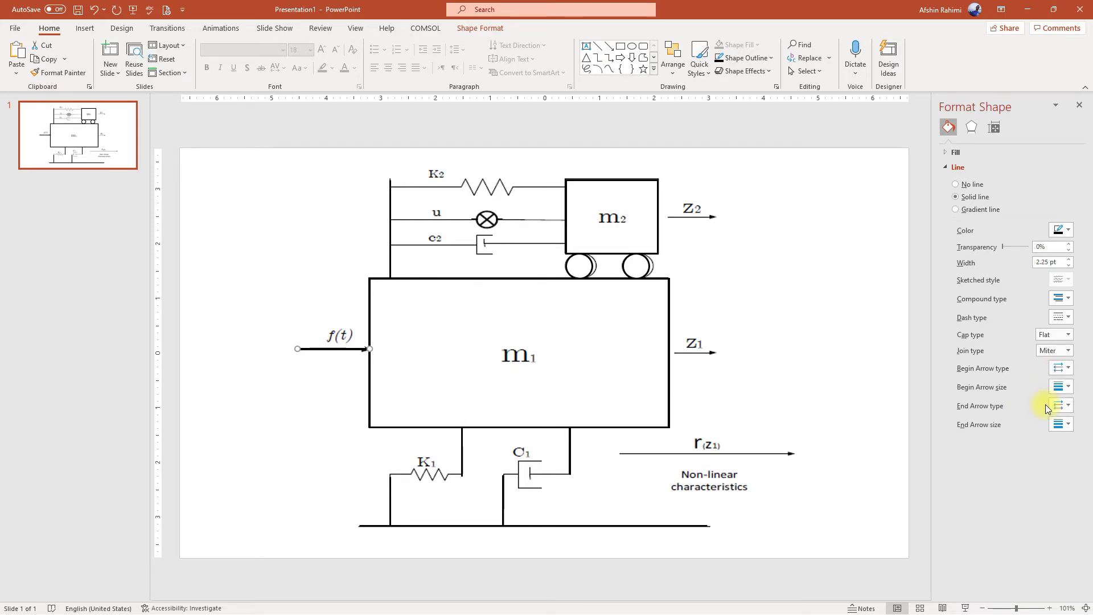
left_click(1061, 386)
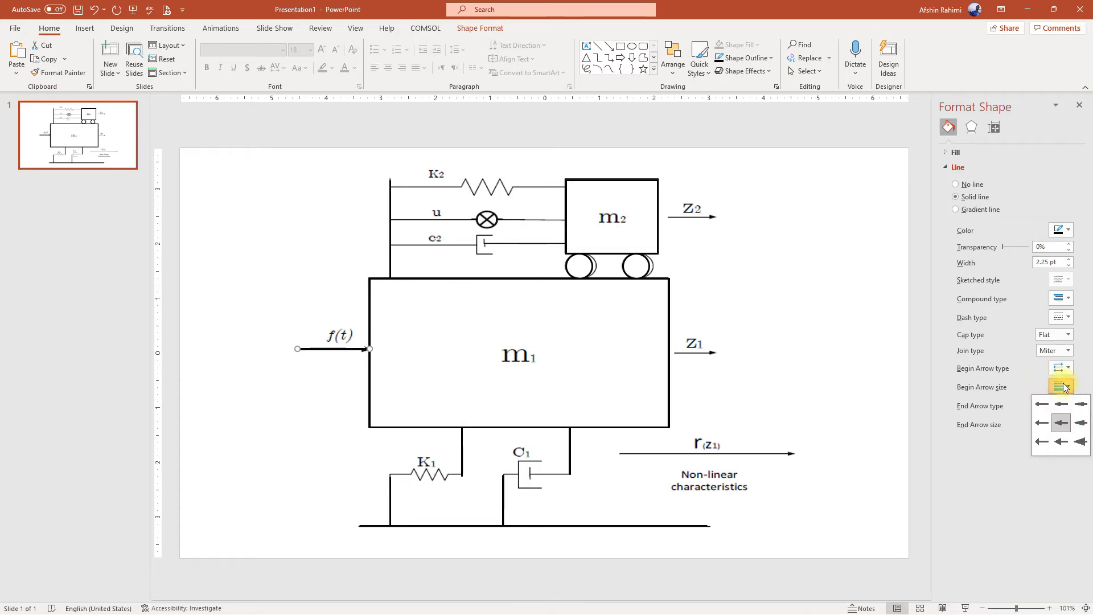
left_click(1080, 424)
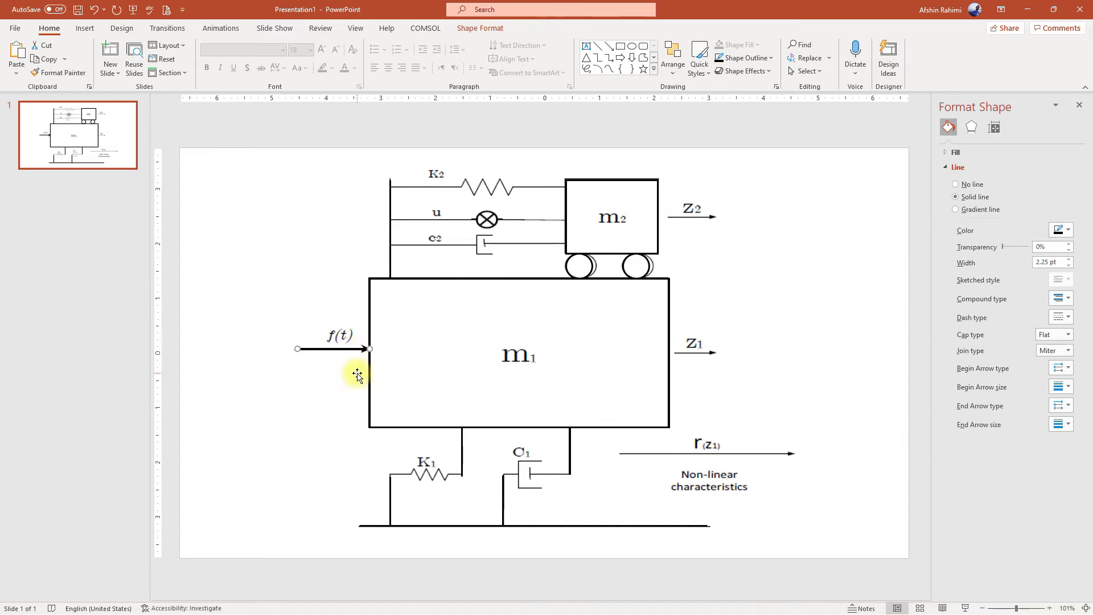
Duplicate the f(t) arrow onto the Z2, Z1 and r(z1) arrows, lengthening the last copy to match the r(z1) arrow
left_click_drag(317, 348, 626, 264)
left_click_drag(689, 221, 711, 268)
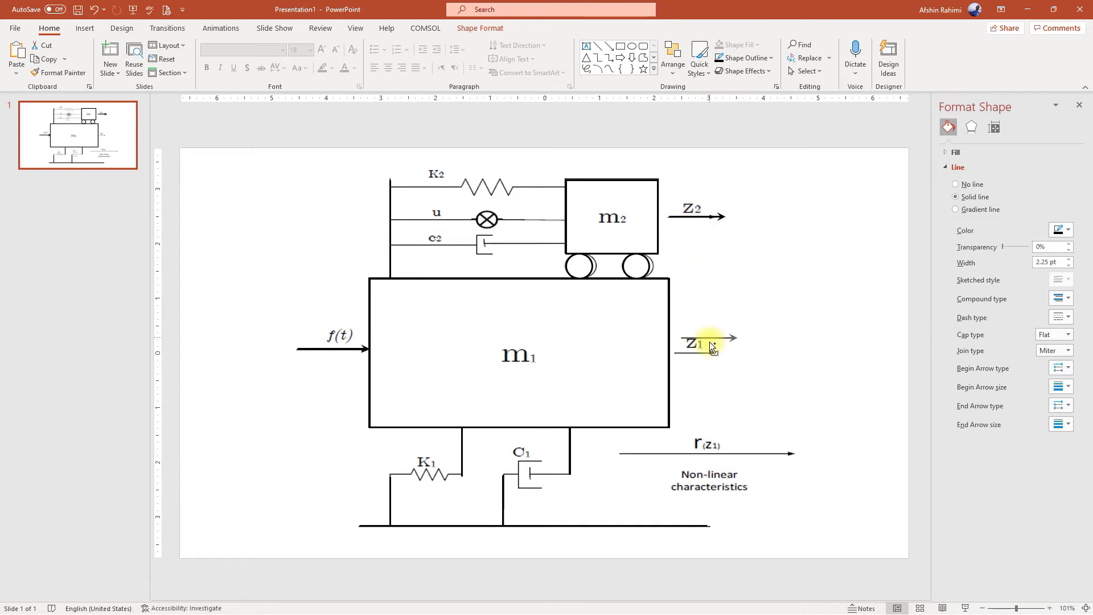
left_click_drag(701, 352, 701, 352)
key("Right")
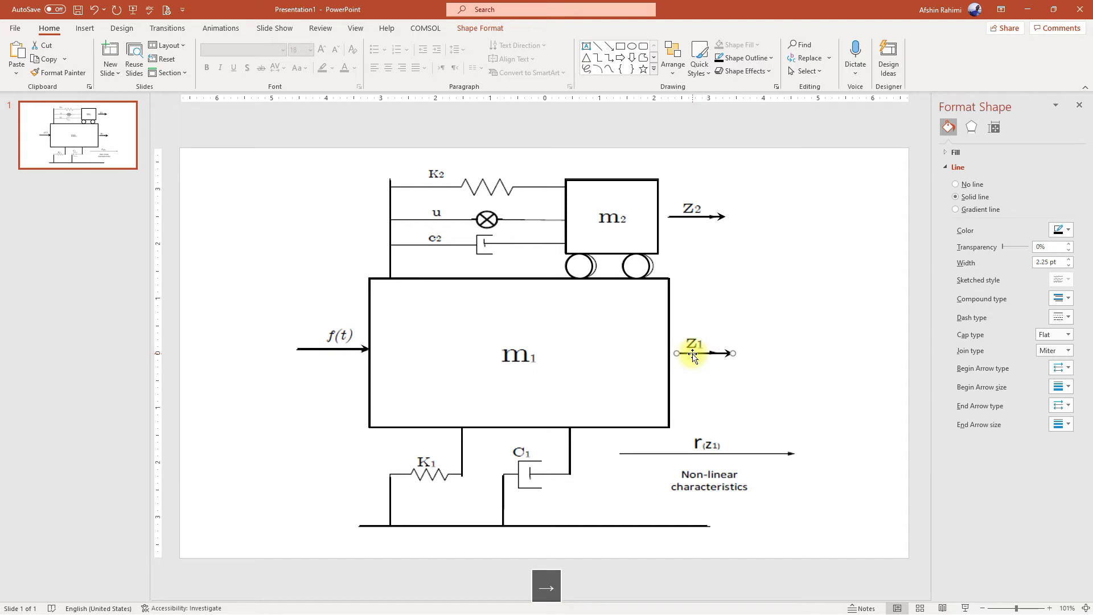
left_click_drag(692, 355, 794, 453)
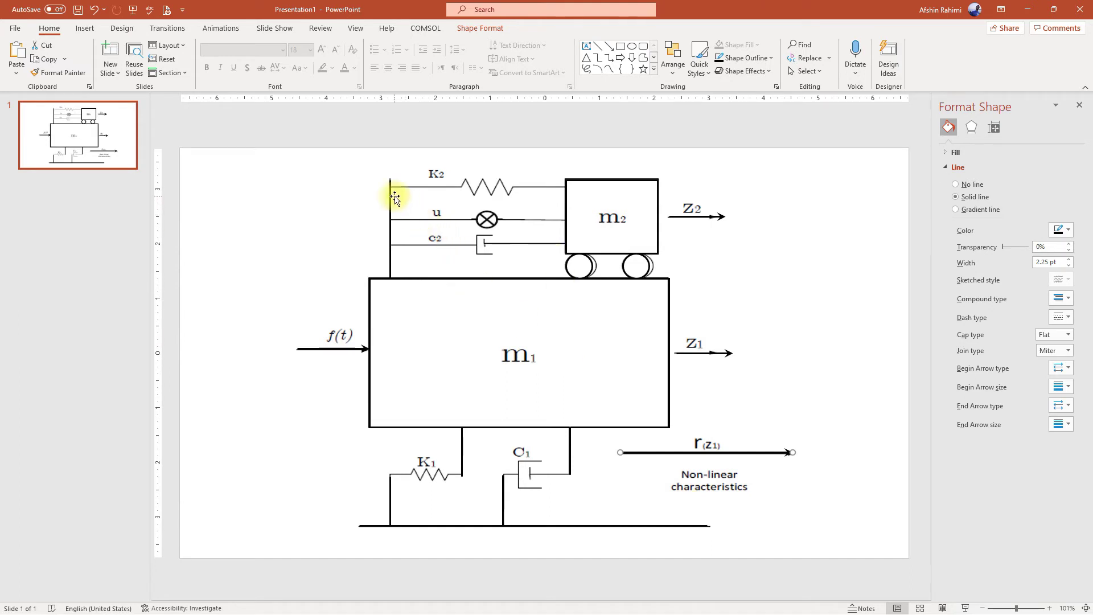
Duplicate the wall line as horizontal lines over the K2, u and c2 leads between the wall and the m2 block
left_click_drag(390, 195, 502, 196)
key("ctrl+z")
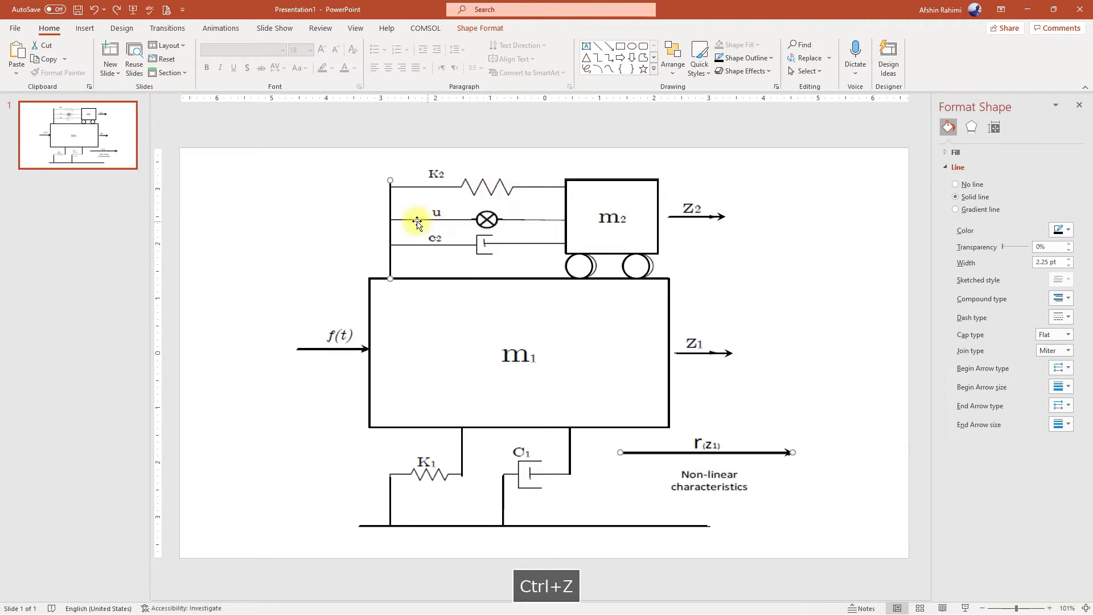
left_click(367, 204)
left_click(391, 212)
left_click_drag(390, 212, 407, 199)
left_click_drag(407, 168, 390, 188)
left_click_drag(408, 265, 398, 219)
left_click_drag(456, 219, 485, 243)
Trace the c2 damper bracket and the K2 spring zigzag with duplicated line segments
scroll(485, 244, "up", 10)
left_click_drag(361, 348, 534, 342)
key("ctrl+z")
left_click_drag(347, 345, 399, 376)
left_click(429, 376)
left_click_drag(358, 145, 389, 200)
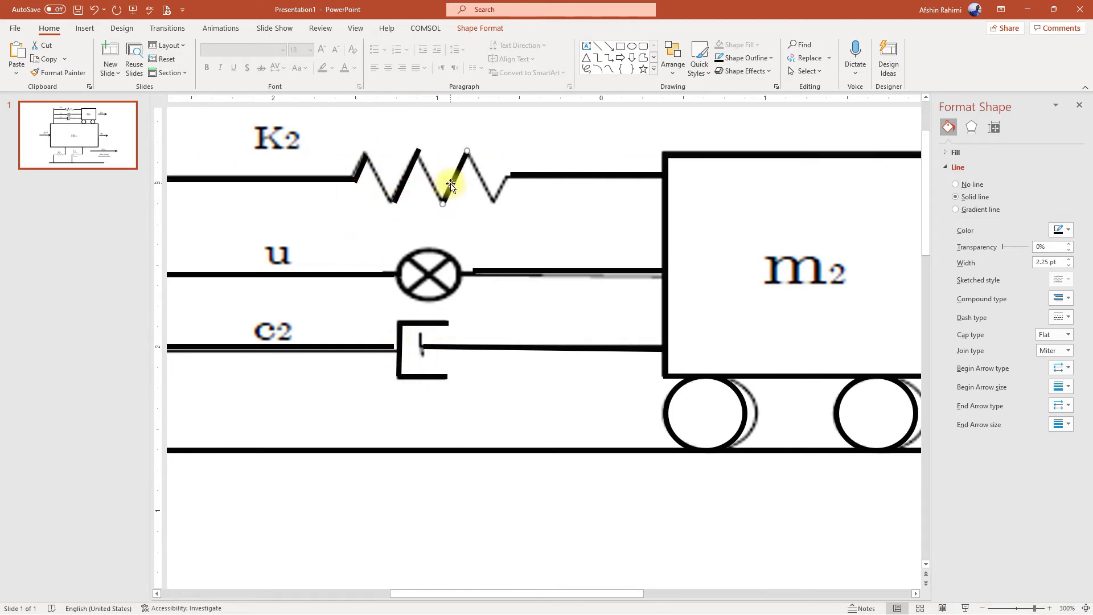
left_click_drag(515, 161, 507, 181)
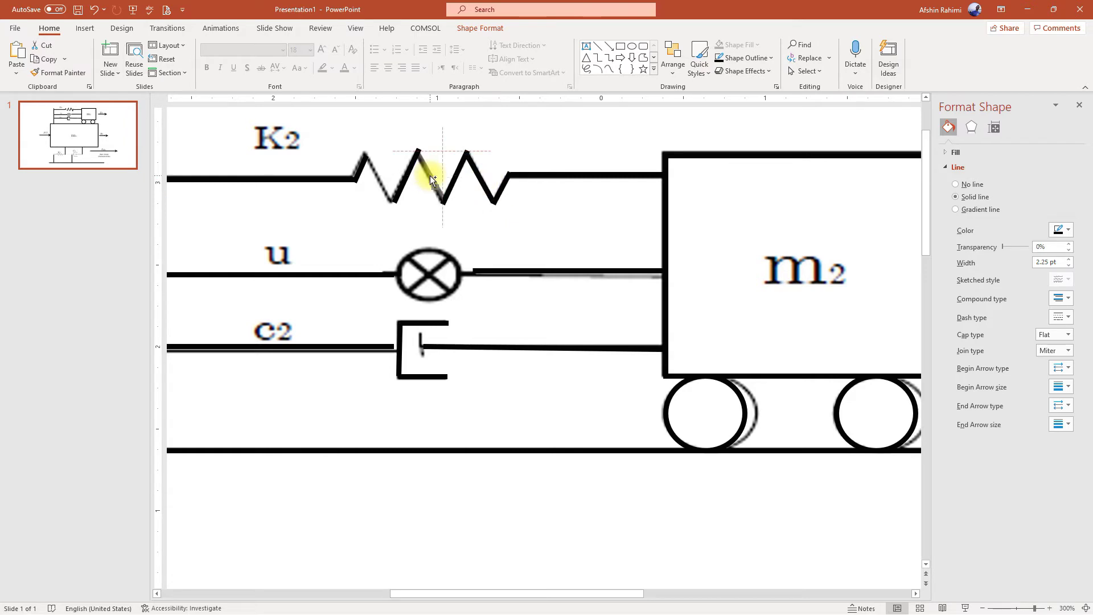
Extend the u lead, fit a duplicated wheel oval over the u symbol, and cross it with two diagonal lines
left_click(470, 270)
left_click_drag(463, 270, 457, 271)
left_click(670, 399)
left_click_drag(671, 398, 404, 267, "ctrl")
left_click_drag(479, 320, 459, 297)
left_click(485, 272)
left_click_drag(528, 274, 481, 294, "ctrl")
left_click_drag(615, 289, 498, 291)
left_click_drag(465, 315, 408, 256)
left_click_drag(509, 287, 448, 255)
left_click(443, 267)
Trace the c2 damper's plunger with a short vertical line inside the bracket
left_click_drag(405, 289, 409, 292)
left_click_drag(399, 342, 423, 352, "ctrl")
left_click_drag(422, 388, 420, 359)
Trace the C1 damper's leads, plunger and three-sided bracket with duplicated lines
scroll(465, 378, "down", 8)
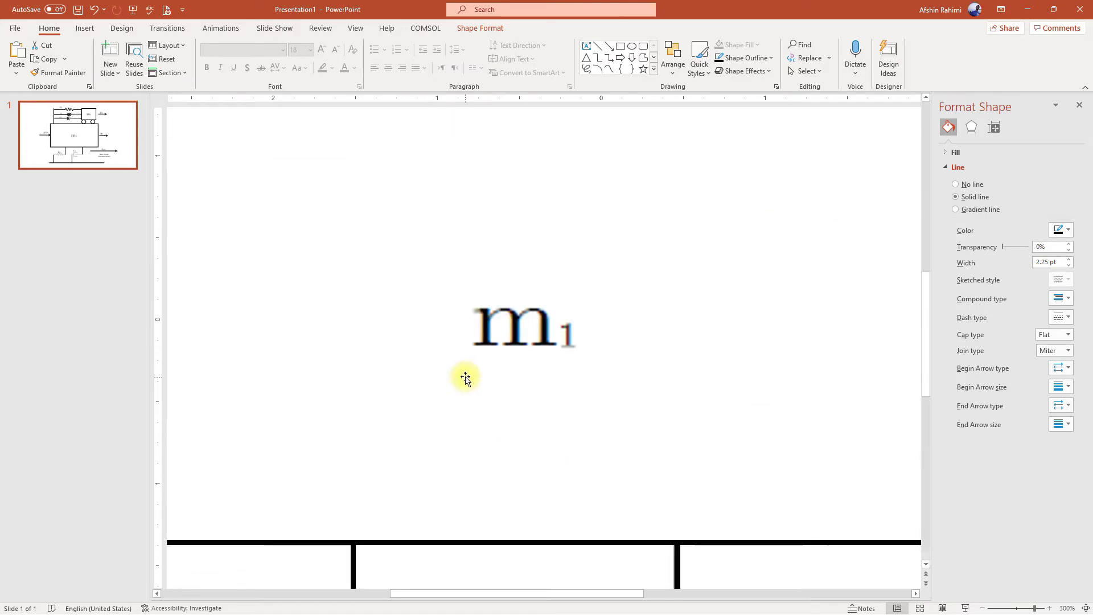
left_click(476, 411)
left_click_drag(476, 330, 727, 286)
key("ctrl+z")
left_click_drag(726, 414, 556, 329)
left_click_drag(727, 260, 675, 328)
left_click_drag(582, 328, 593, 289, "ctrl")
mouse_move(557, 288)
left_mouse_down("ctrl")
mouse_move(554, 367)
mouse_move(551, 287)
left_mouse_up("ctrl")
left_click_drag(593, 288, 524, 369)
Trace the short horizontal leads on both sides of the K1 spring, joining them to the vertical lines
left_click_drag(523, 337, 453, 328, "ctrl")
scroll(326, 372, "left", 3)
left_click(243, 347)
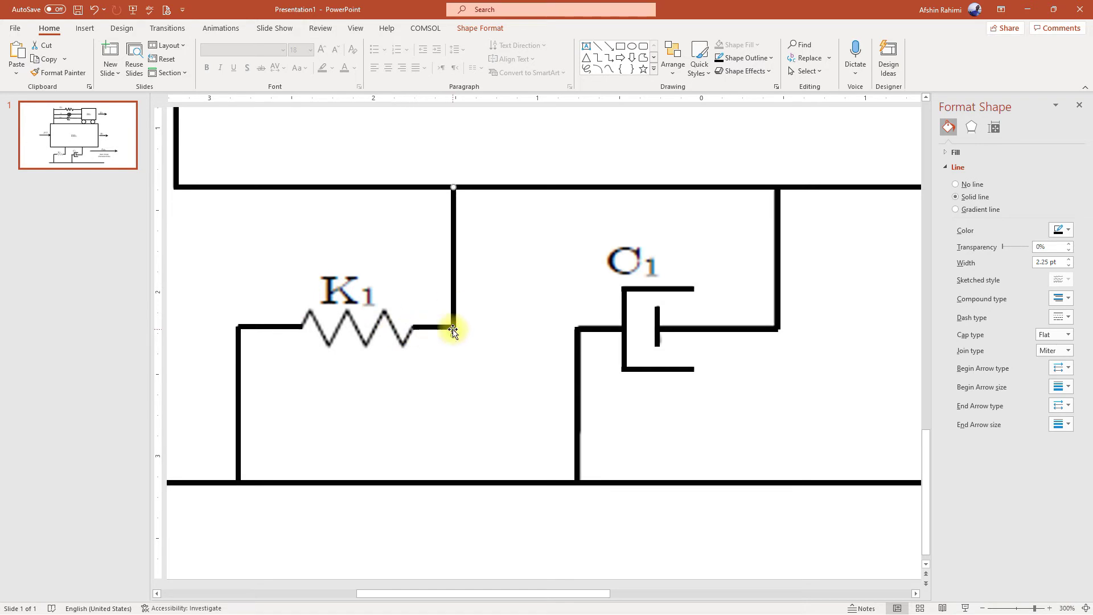
Try to trace the K1 spring zigzag with a Scribble freeform and undo it
left_click(85, 28)
left_click(206, 57)
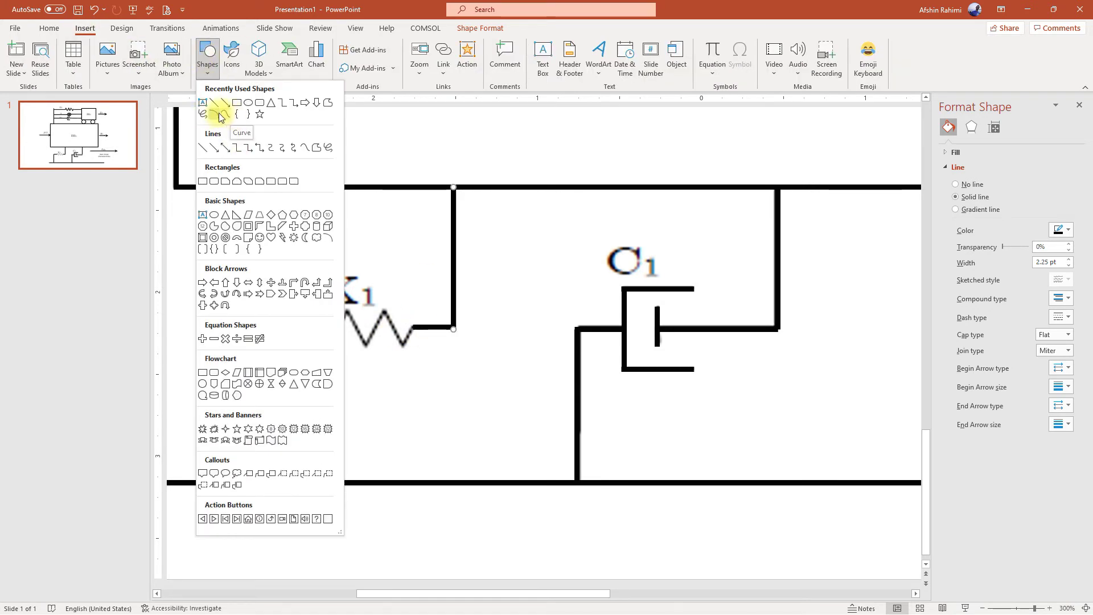
left_click(326, 148)
mouse_move(302, 326)
left_mouse_down()
mouse_move(308, 311)
mouse_move(317, 336)
mouse_move(309, 327)
mouse_move(350, 327)
mouse_move(309, 310)
mouse_move(335, 338)
left_mouse_up()
key("ctrl+z")
Trace the K1 spring's zigzag with straight slanted line segments between its two horizontal leads
left_click_drag(338, 331, 383, 310)
left_click_drag(377, 323, 416, 324)
left_click_drag(420, 311, 413, 326)
left_click_drag(410, 336, 382, 310)
left_click_drag(412, 364, 323, 333)
scroll(552, 323, "down", 8)
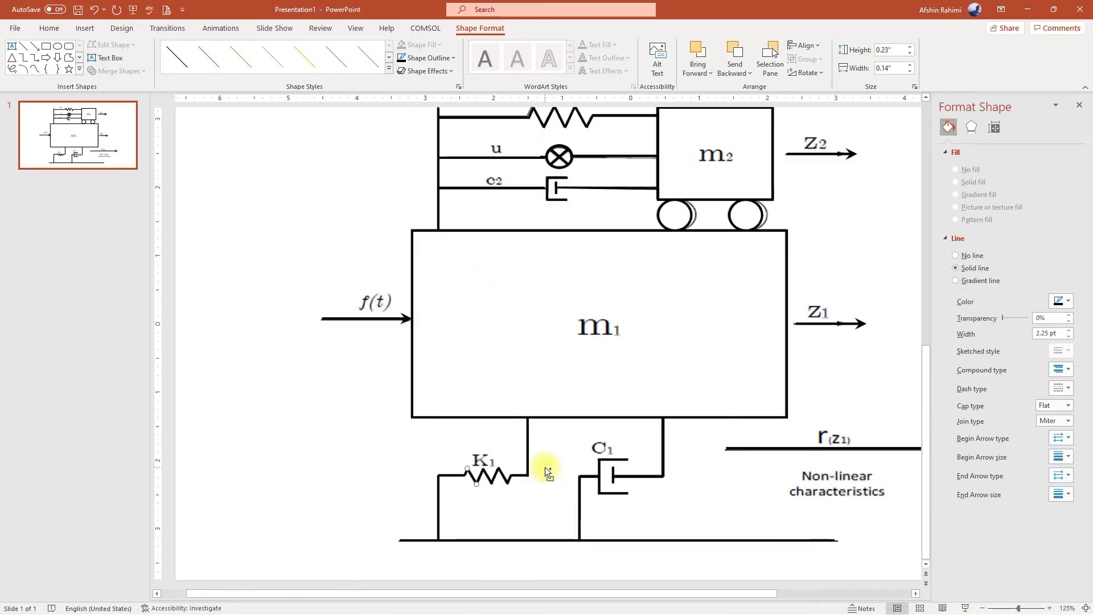
scroll(545, 467, "down", 2)
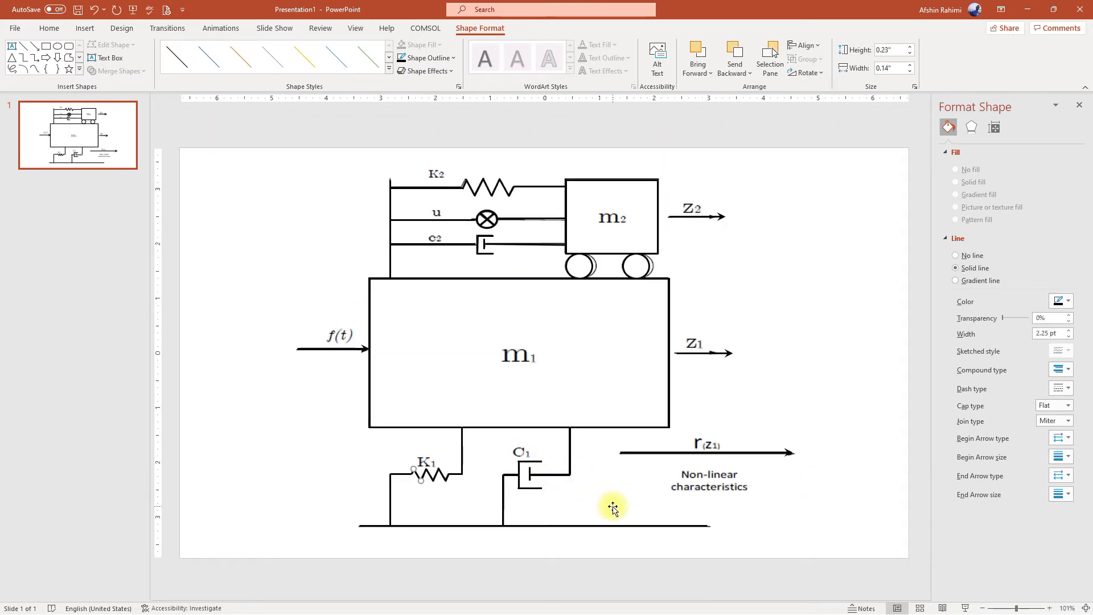
Add a text box below the r(z1) arrow reading "Non-linear" and "Characteristics" on two lines
left_click(85, 29)
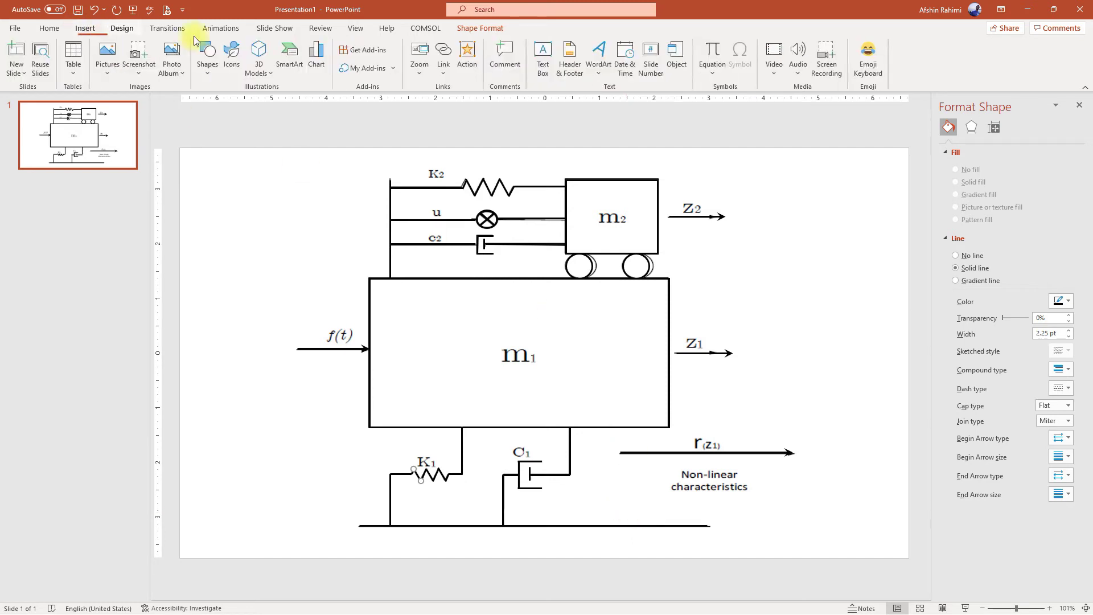
left_click(542, 57)
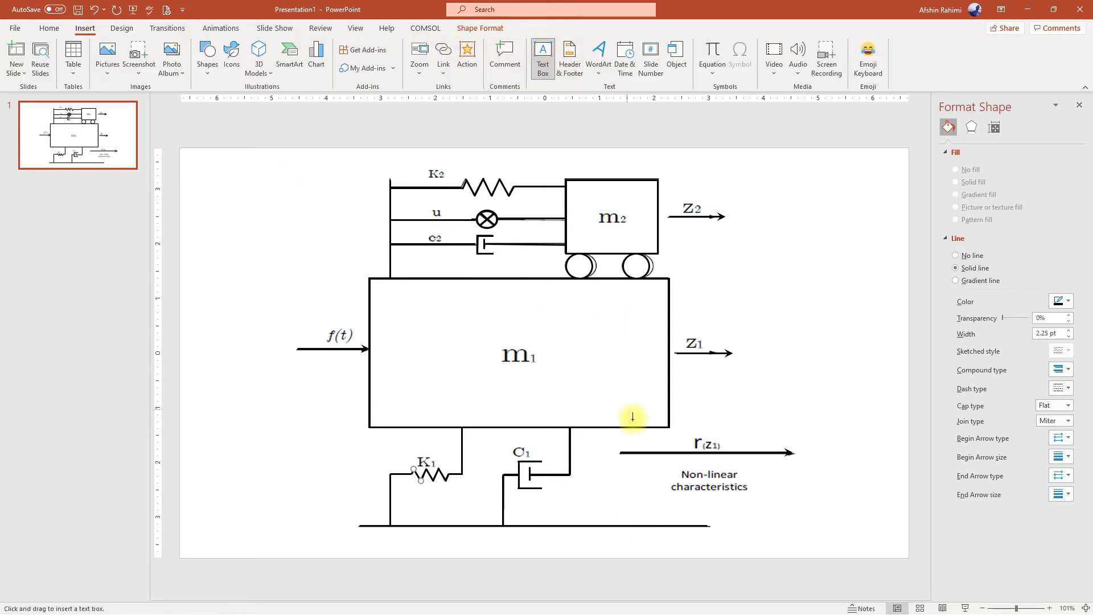
left_click(677, 470)
type("Non-linear")
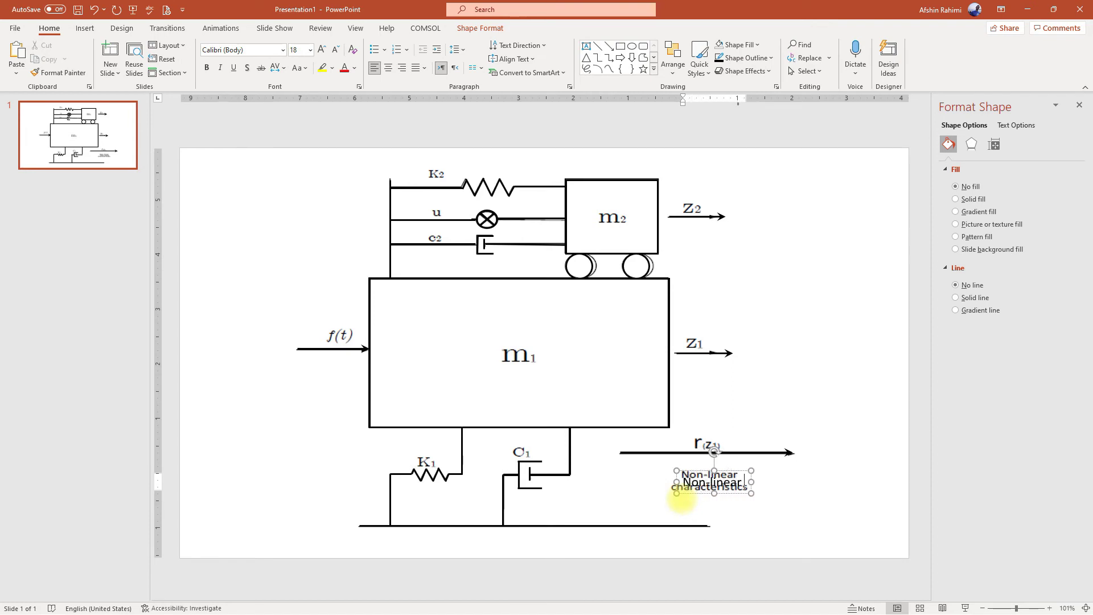
key("Return")
type("c")
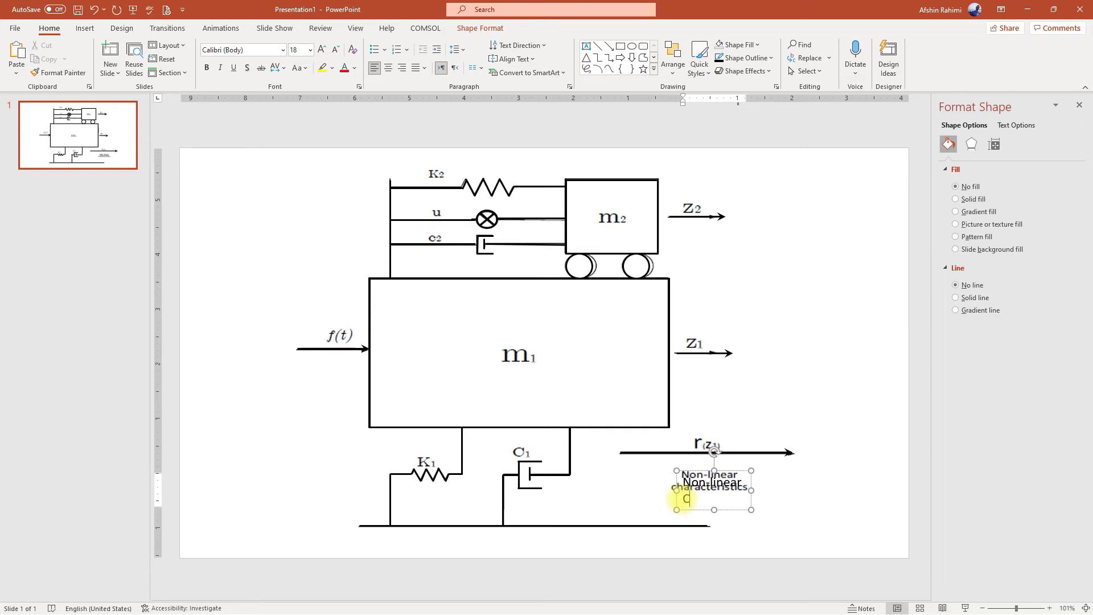
type("haracteristics")
Set the caption text to Times New Roman and move its text box over the original caption below the r(z1) arrow
key("ctrl+a")
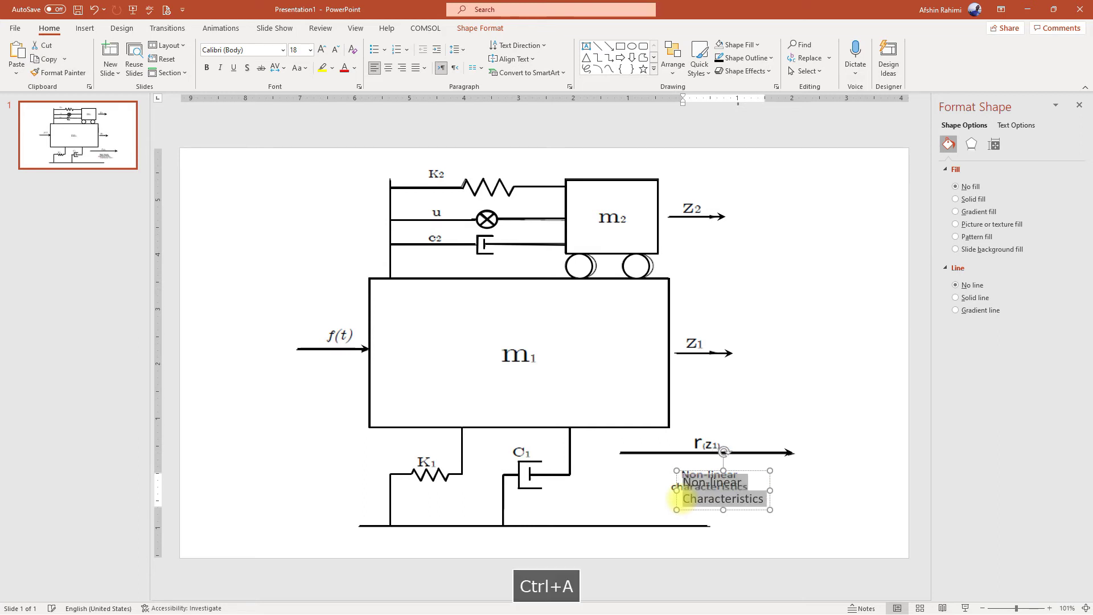
left_click(220, 50)
type("Times New Roman")
key("Return")
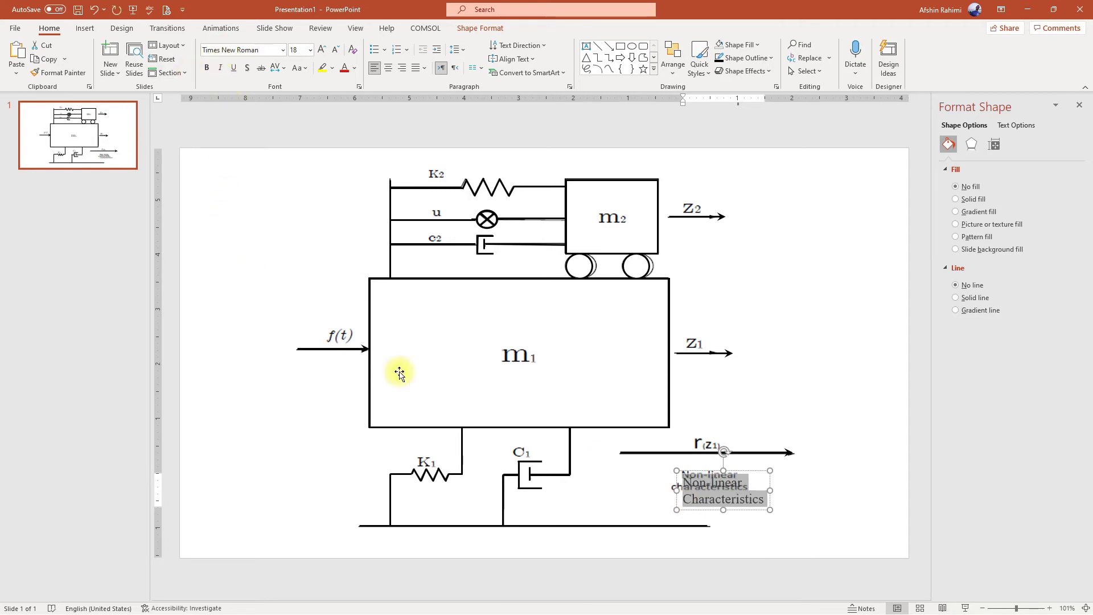
left_click(699, 471)
left_click_drag(698, 471, 694, 463)
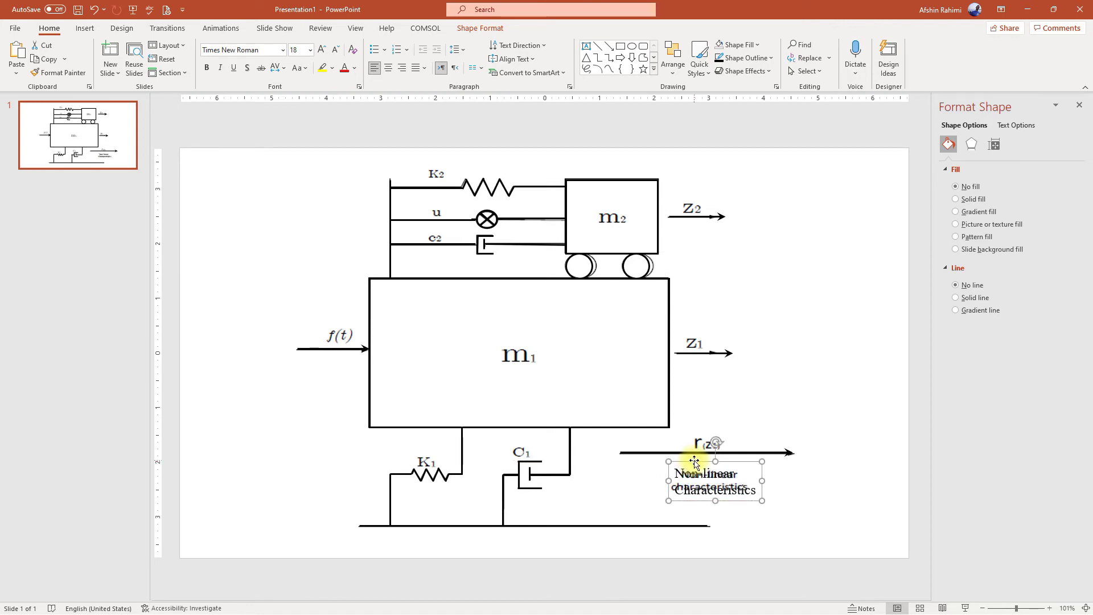
Try to insert an equation while the Non-linear Characteristics text box is selected and undo it
left_click(86, 30)
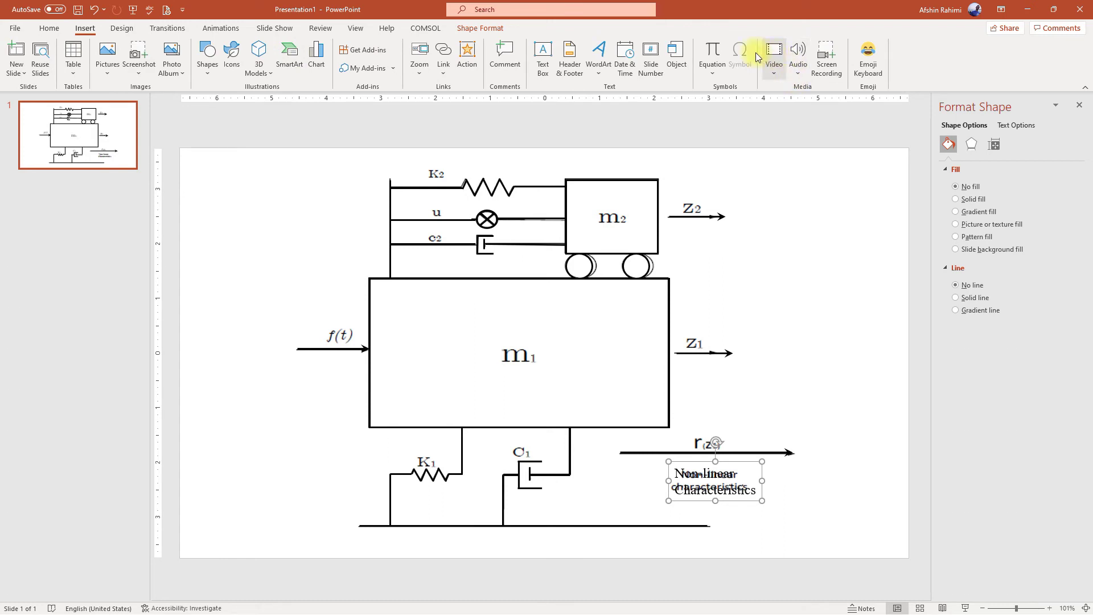
left_click(712, 51)
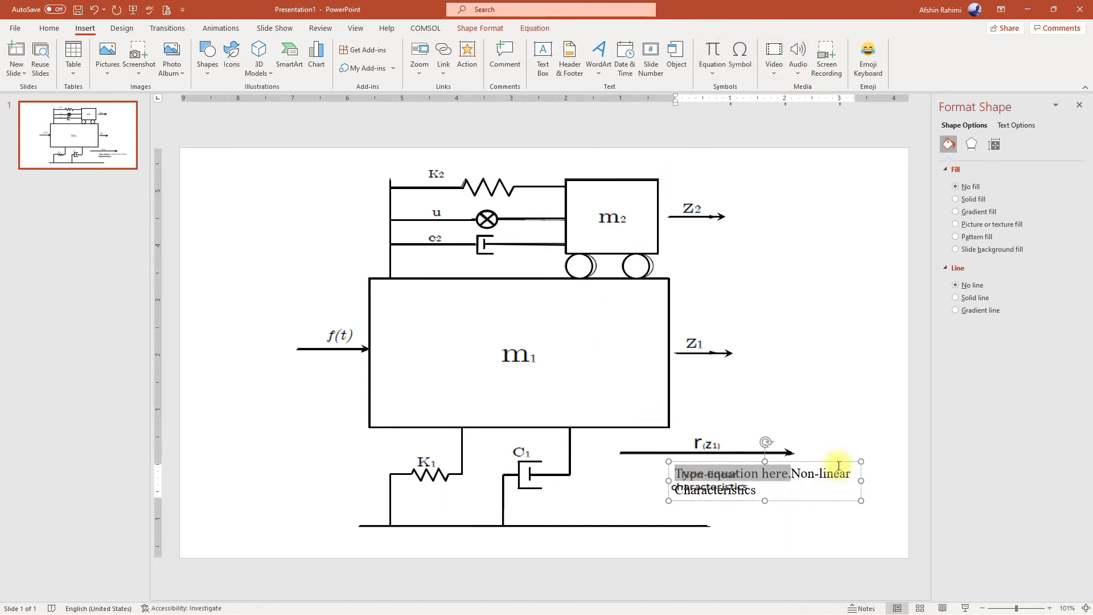
left_click_drag(836, 467, 636, 381)
key("ctrl+z")
key("ctrl+z")
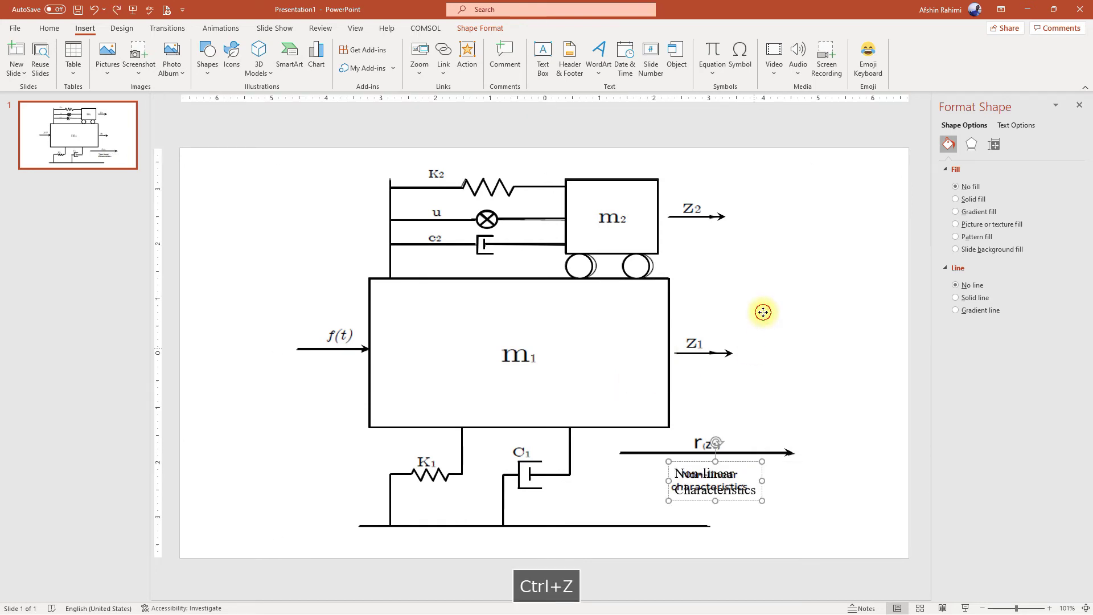
Deselect the Non-linear Characteristics text box so that no object on the slide is selected
left_click(763, 312)
left_click(849, 270)
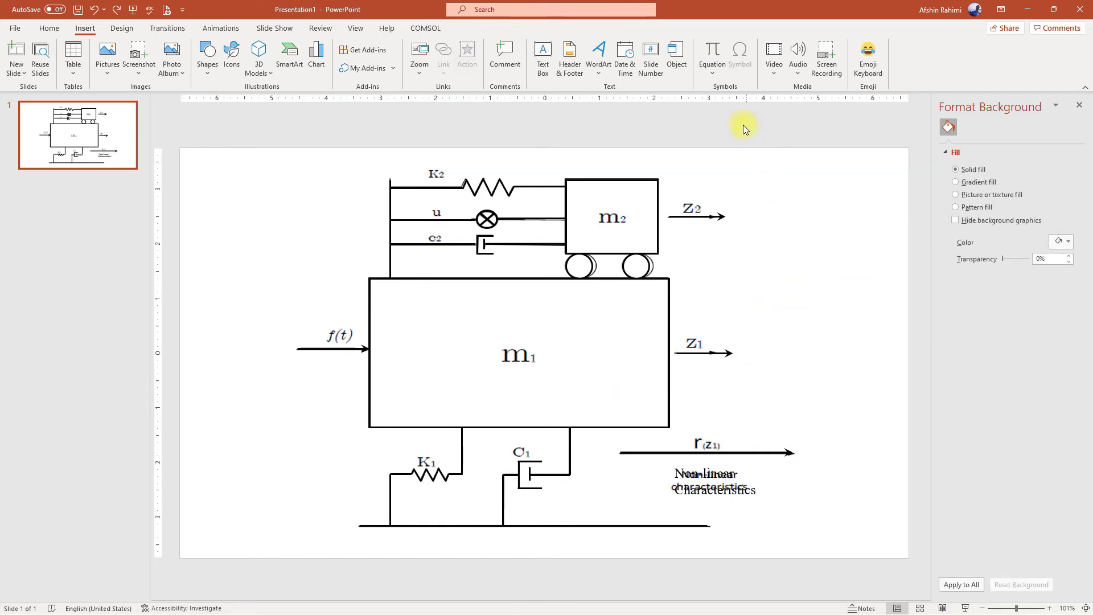
Insert an equation reading K_2 in the empty area beside the upper spring
left_click(712, 52)
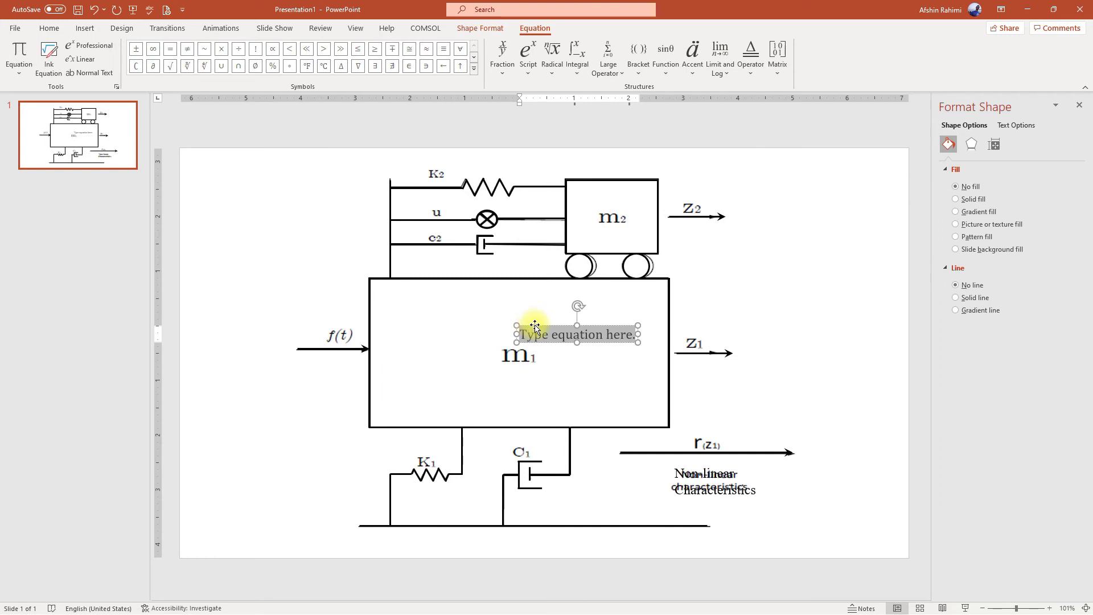
left_click_drag(535, 325, 291, 203)
left_click(291, 203)
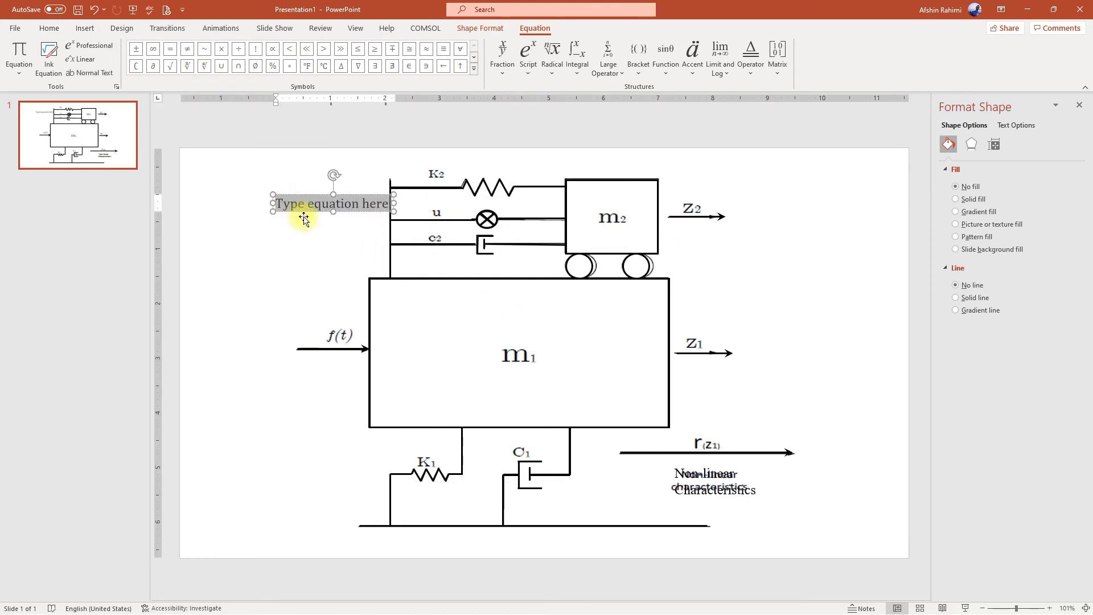
type("K2")
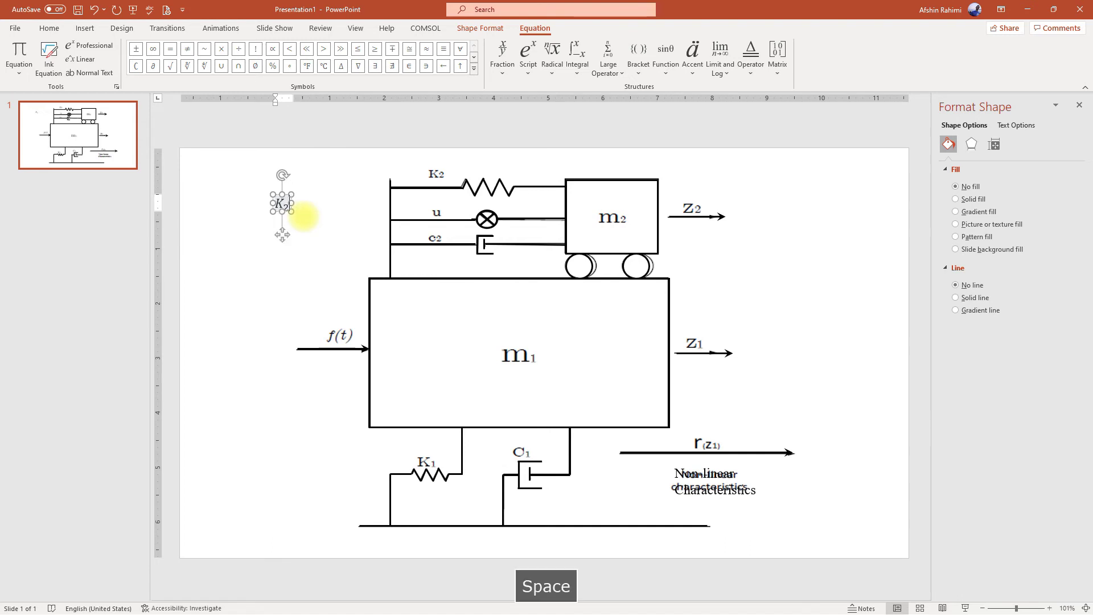
Duplicate the K_2 equation so one covers the original K2 label, and change the other to u
left_click_drag(282, 235, 325, 245)
left_click(323, 210)
triple_click(321, 206)
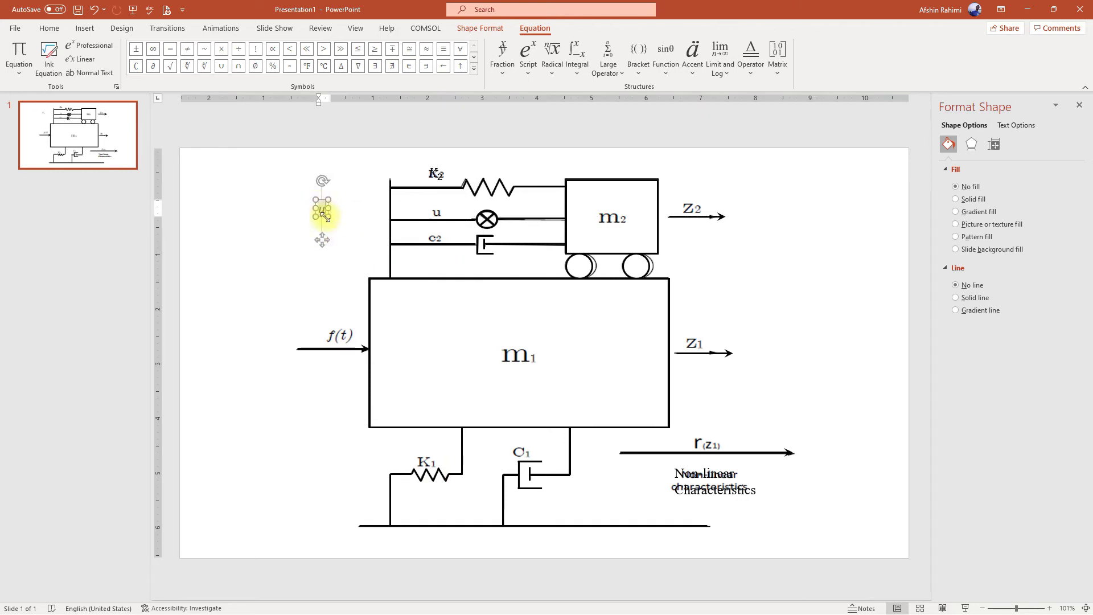
Place the u equation over the original u label and a copy reading c_2 over the upper damper's label
left_click_drag(325, 240, 434, 263)
left_click(436, 241)
key("space")
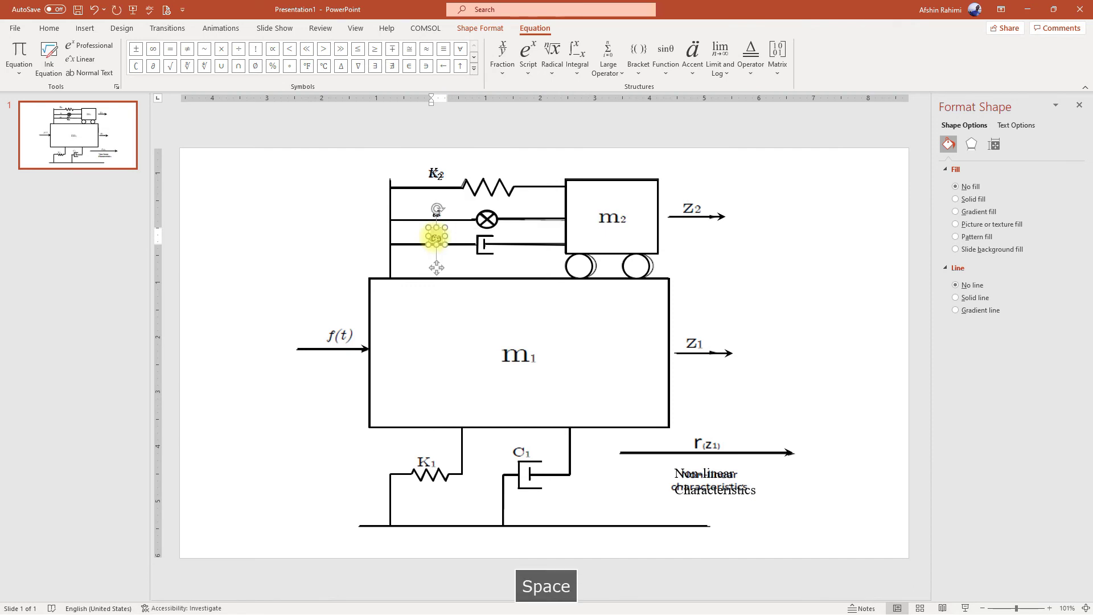
Add equation labels f(t), m_2 and m_1 over the matching labels at the input arrow and inside the two mass boxes
left_click(337, 340)
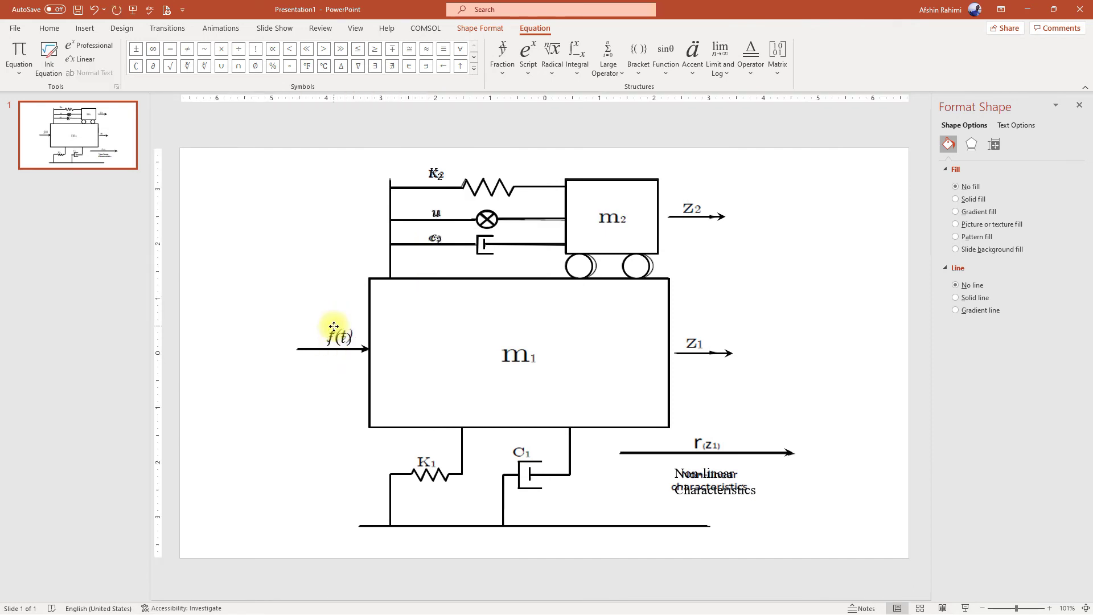
left_click(605, 215)
left_click(513, 353)
key("space")
Add equation labels Z_2, Z_1 and r(Z_1) over the original labels of the three arrows beside the masses
left_click_drag(513, 354, 692, 196)
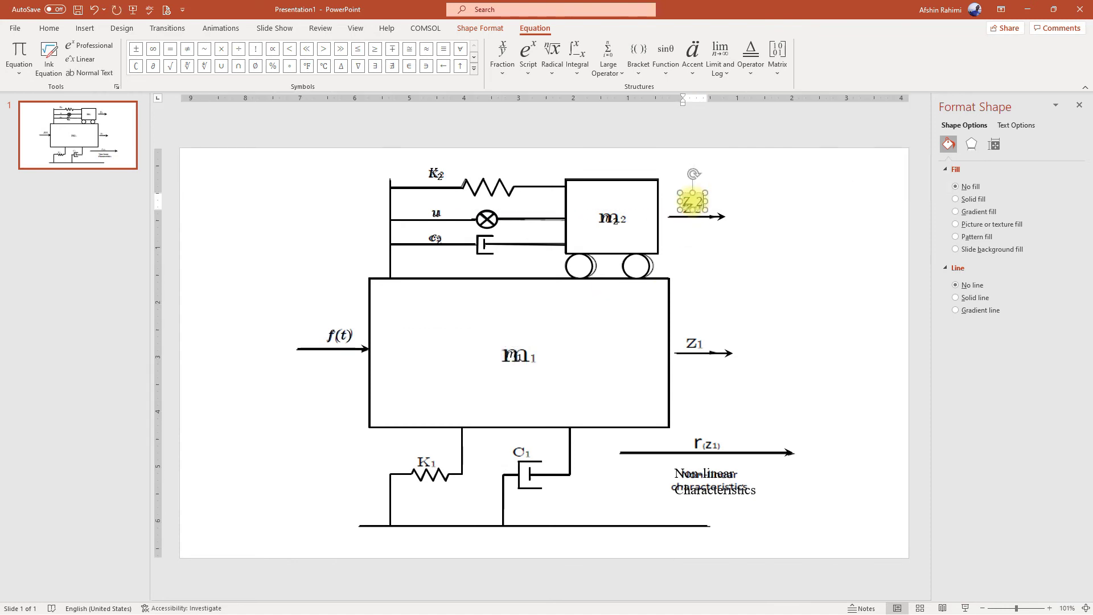
left_click(690, 342)
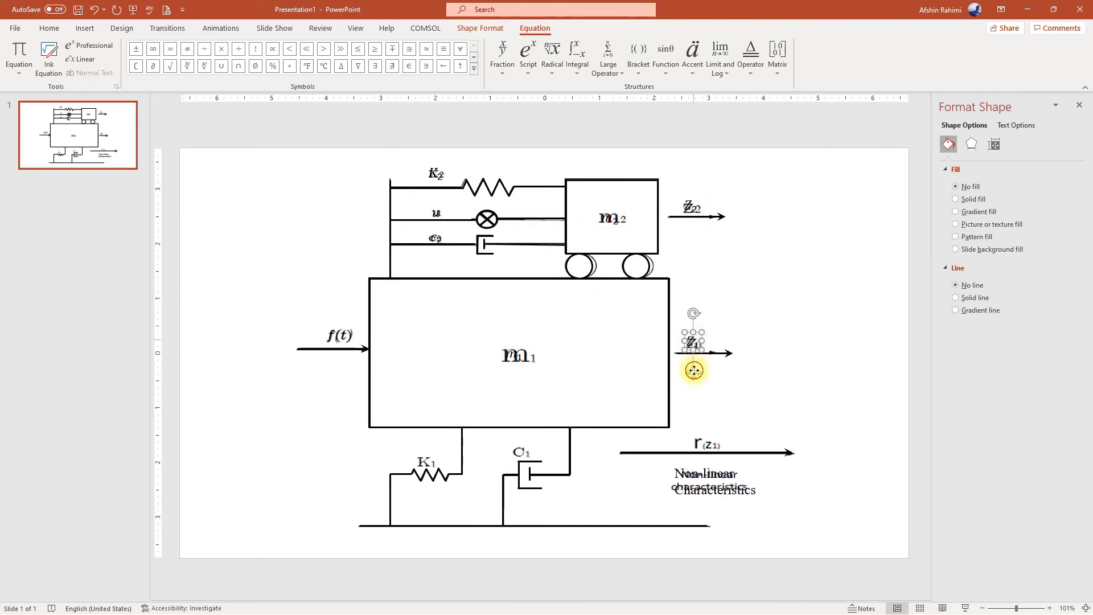
left_click(709, 443)
Place equation copies over the lower spring and damper labels, and use a capital C in both damper labels, C_1 and C_2
left_click_drag(703, 433, 422, 465)
double_click(522, 451)
key("BackSpace")
type("C")
double_click(435, 237)
key("BackSpace")
type("C")
Change the equation above the lower spring to K_1 and position it over the original label
double_click(422, 459)
type("K")
left_click(424, 489)
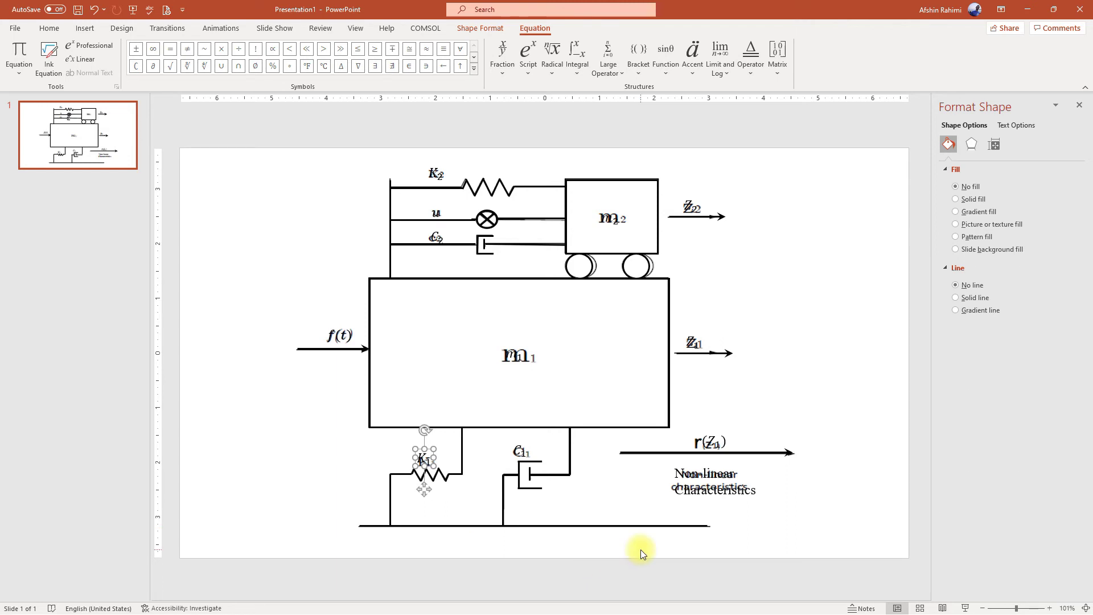
Delete the original diagram picture behind the traced shapes
left_click(598, 349)
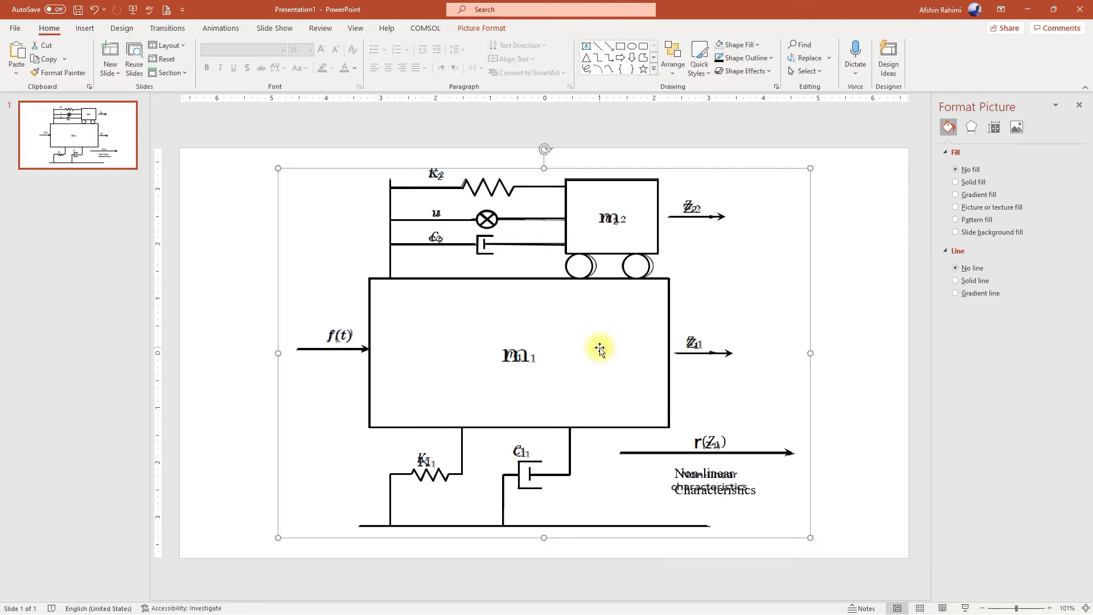
key("Delete")
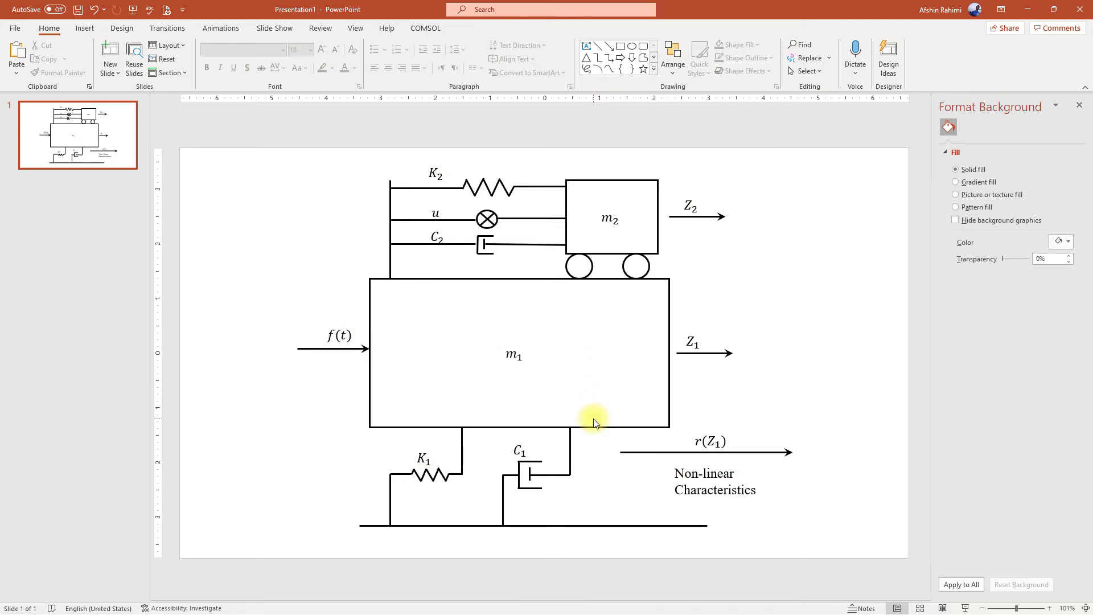
Nudge the C_2 and u labels slightly so they sit just above their lines and line up with each other
left_click(435, 236)
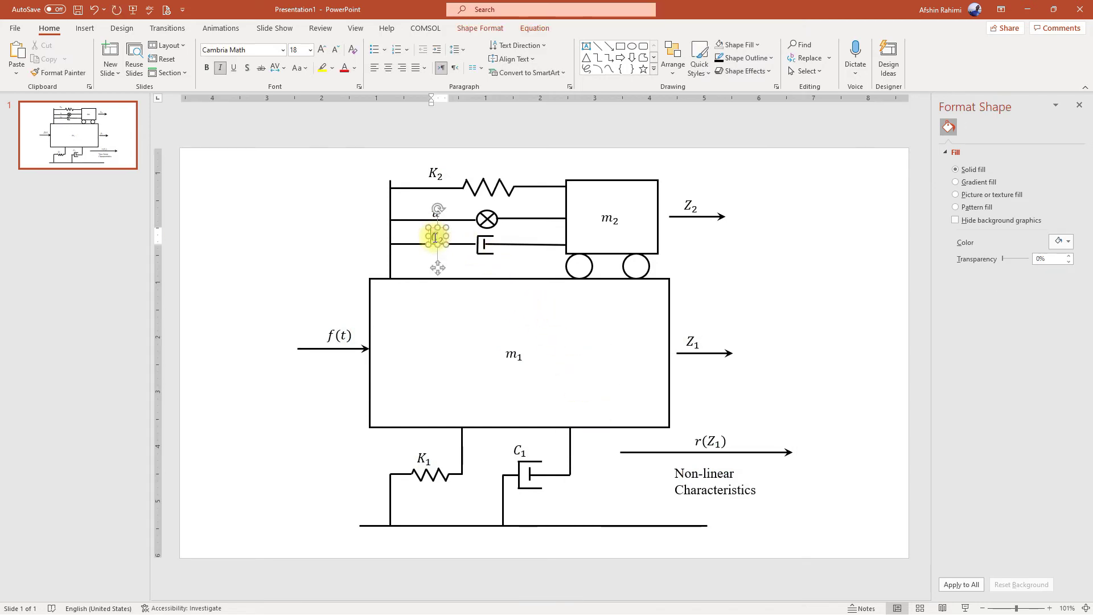
left_click_drag(437, 264, 434, 264)
left_click(439, 210)
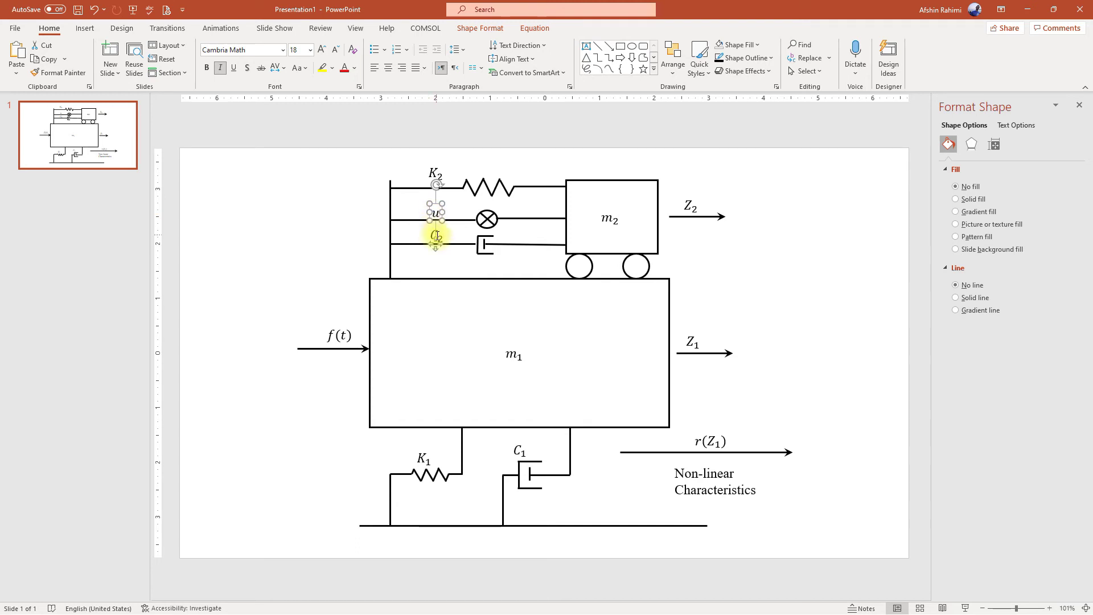
left_click_drag(435, 243, 436, 242)
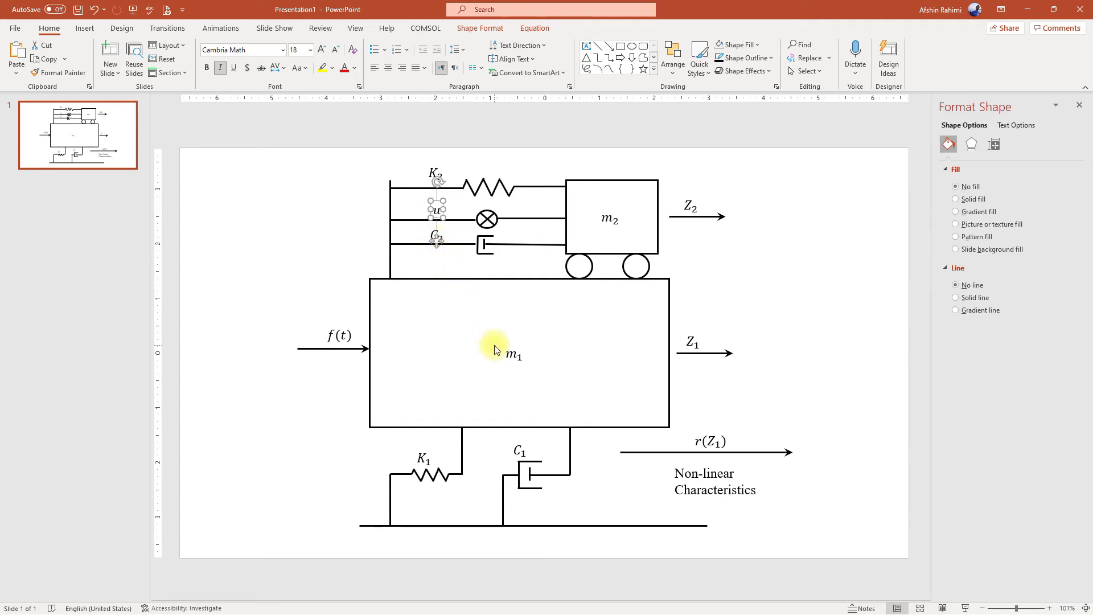
left_click(331, 421)
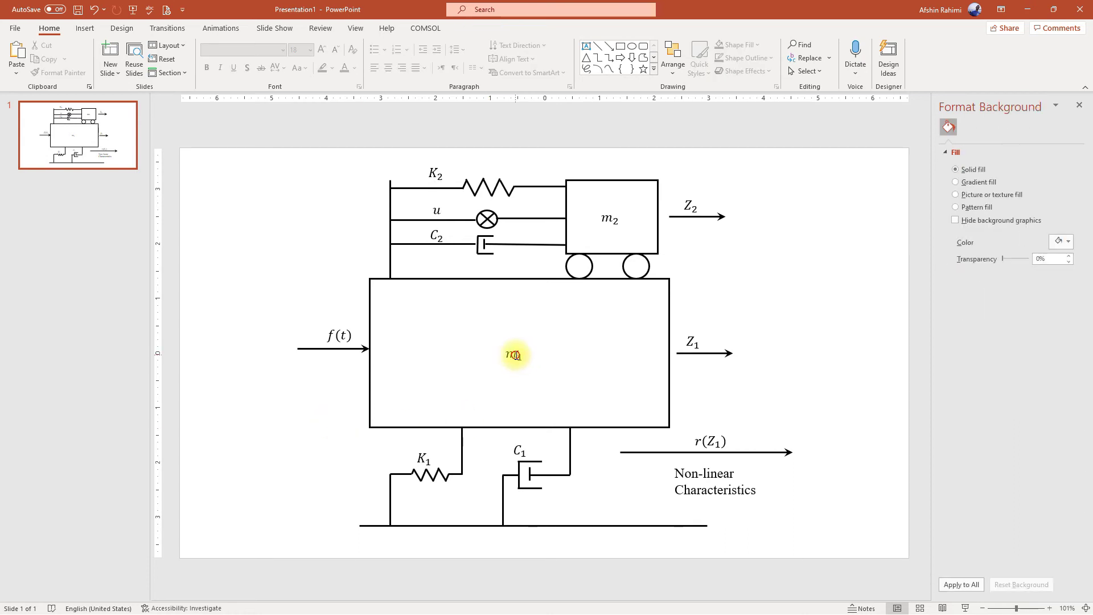
Enlarge the m_1 label to 28 pt and reposition it at the centre of the large box
left_click(510, 349)
left_click(508, 346)
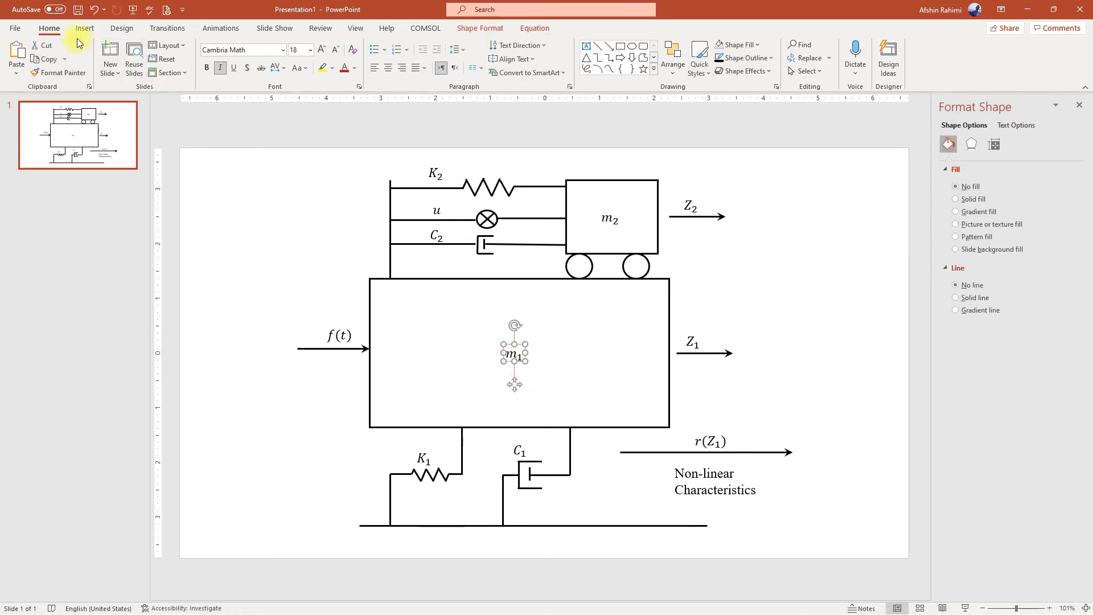
left_click(322, 50)
left_click(322, 50)
left_click(323, 51)
left_click_drag(513, 348, 504, 342)
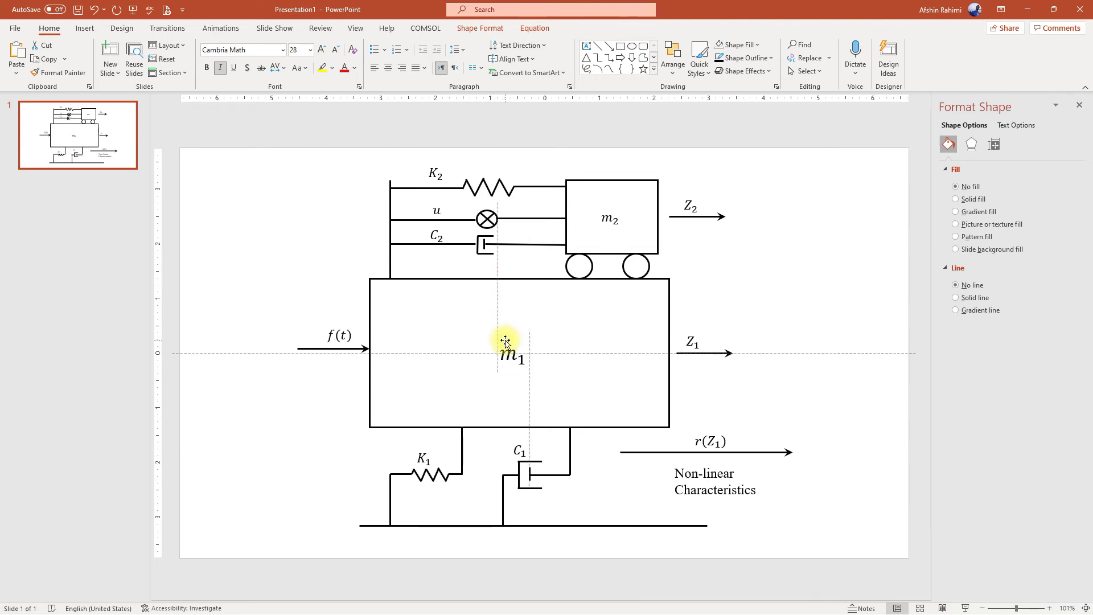
Enlarge the m_2 label to 24 pt and reposition it at the centre of the small box
left_click(609, 222)
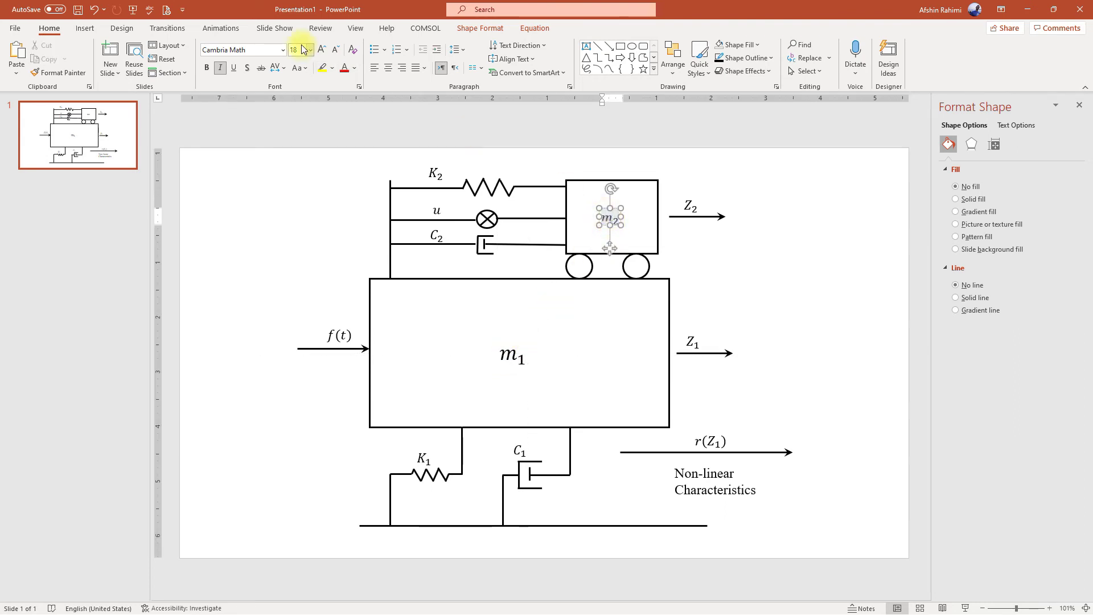
left_click(610, 247)
left_click(322, 51)
left_click(322, 50)
left_click_drag(609, 210, 608, 204)
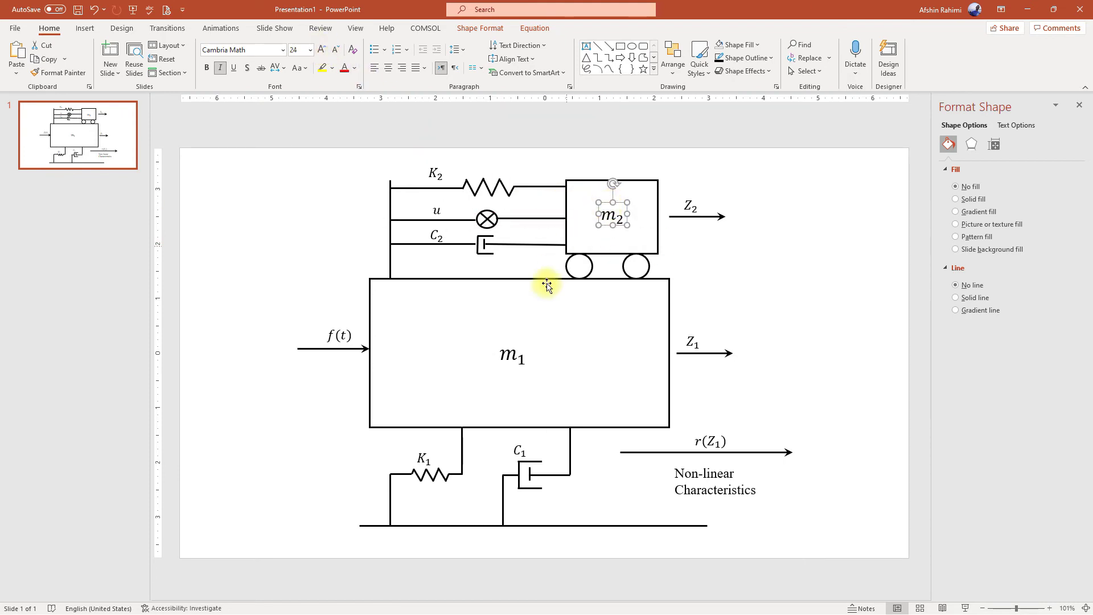
left_click(452, 401)
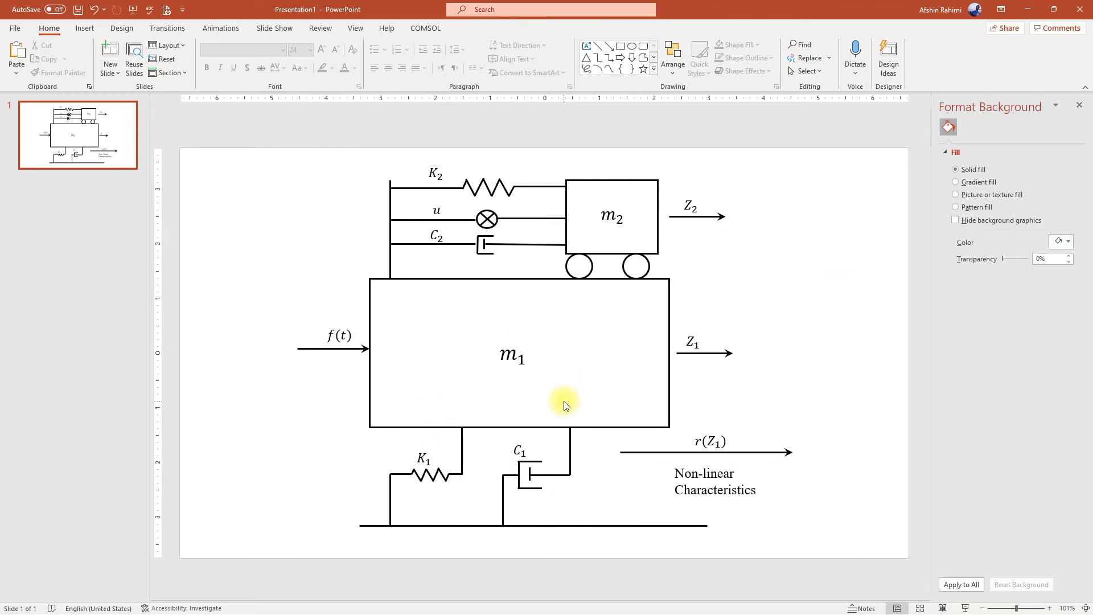
Save the presentation as diagram_1 in PowerPoint format in the personal OneDrive Desktop folder
left_click(16, 28)
left_click(35, 165)
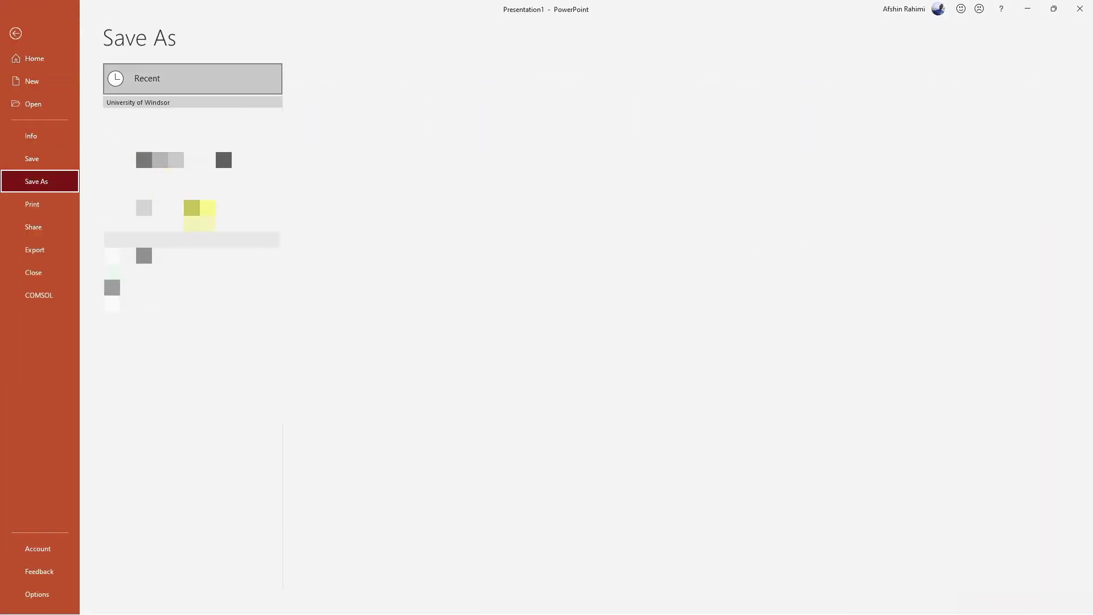
left_click(34, 159)
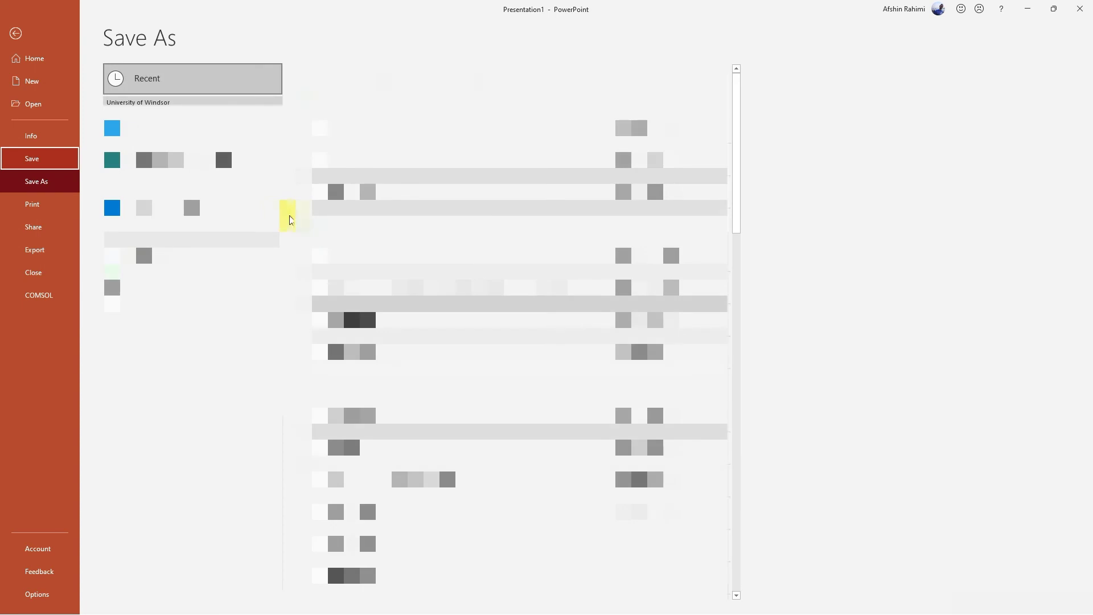
left_click(364, 128)
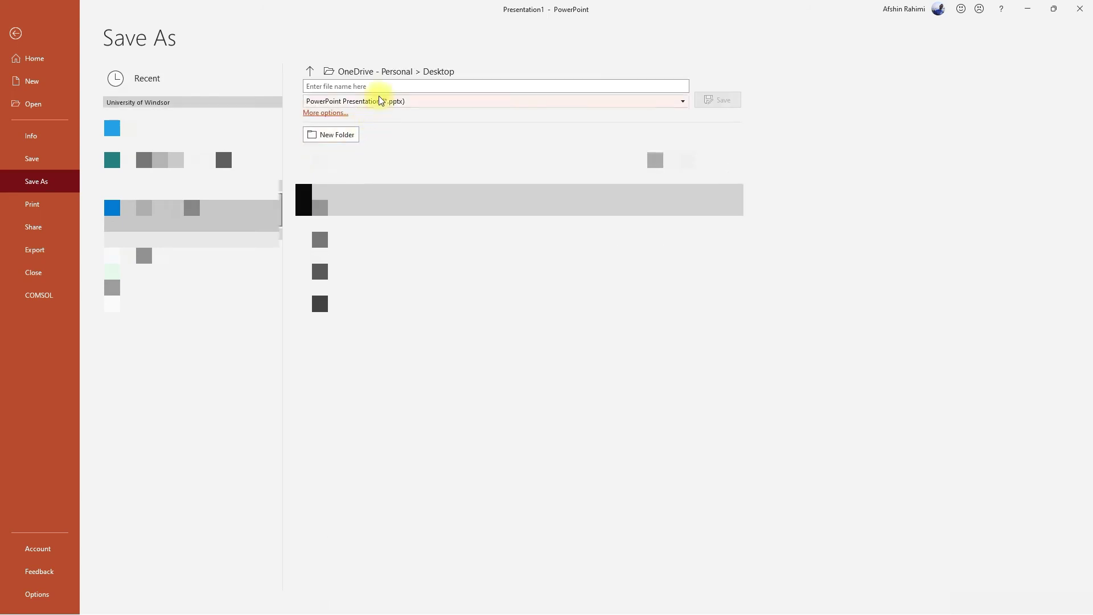
left_click(370, 85)
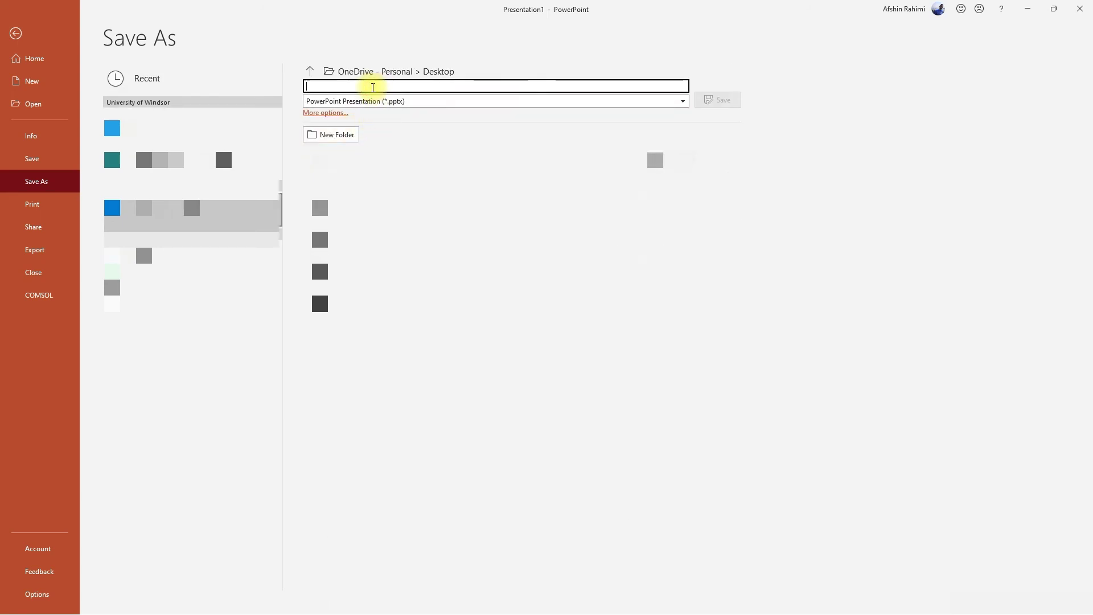
type("diagra")
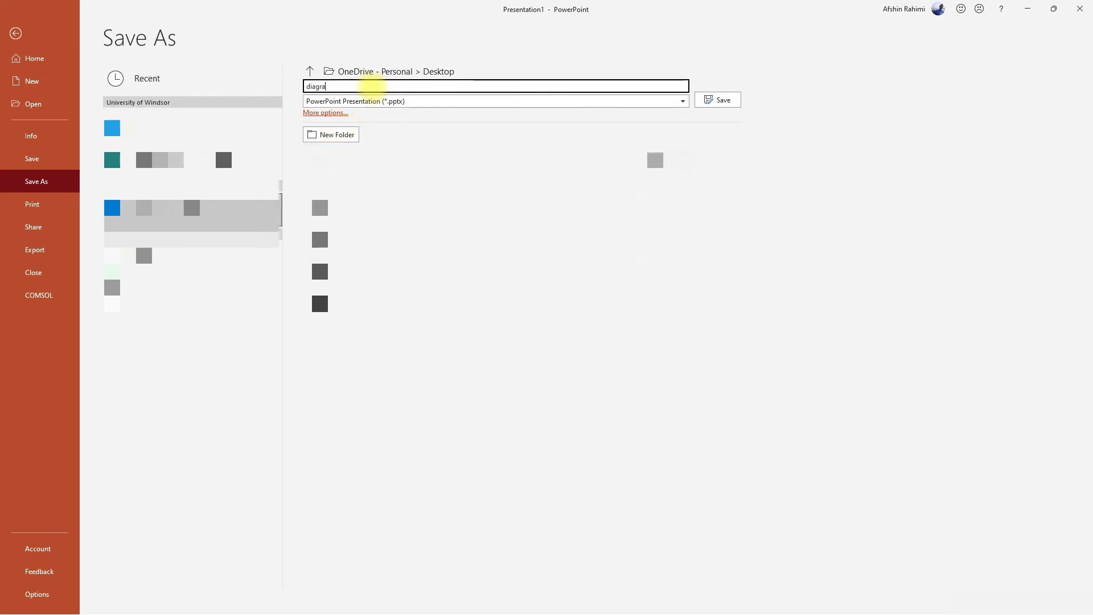
type("m_1")
left_click(718, 100)
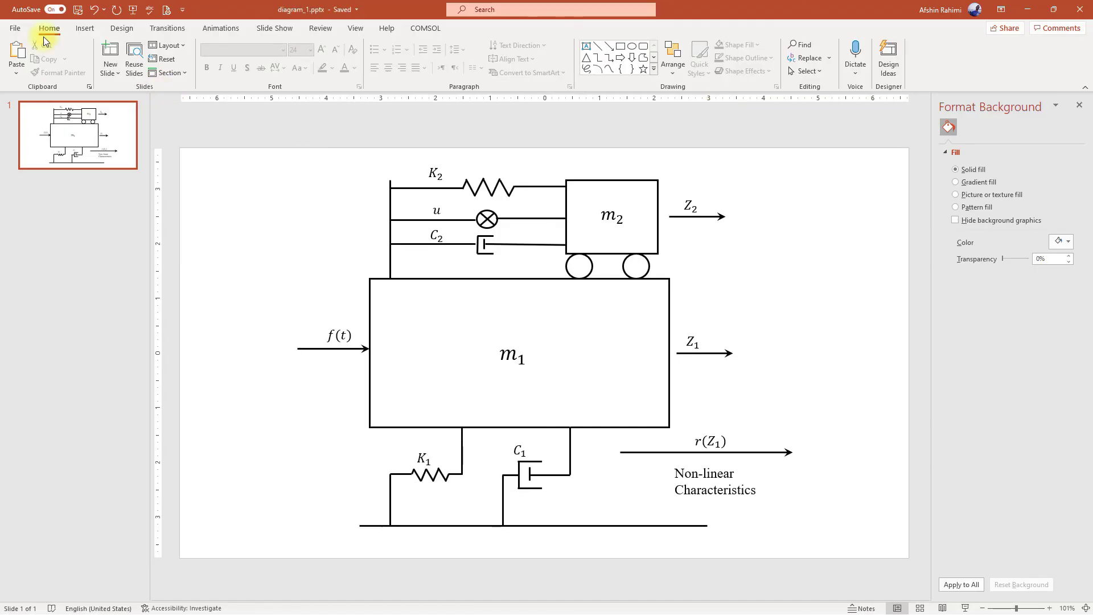
Save a copy of only the current slide as diagram_1 in Scalable Vector Graphics format (*.svg) in the Desktop folder
left_click(15, 28)
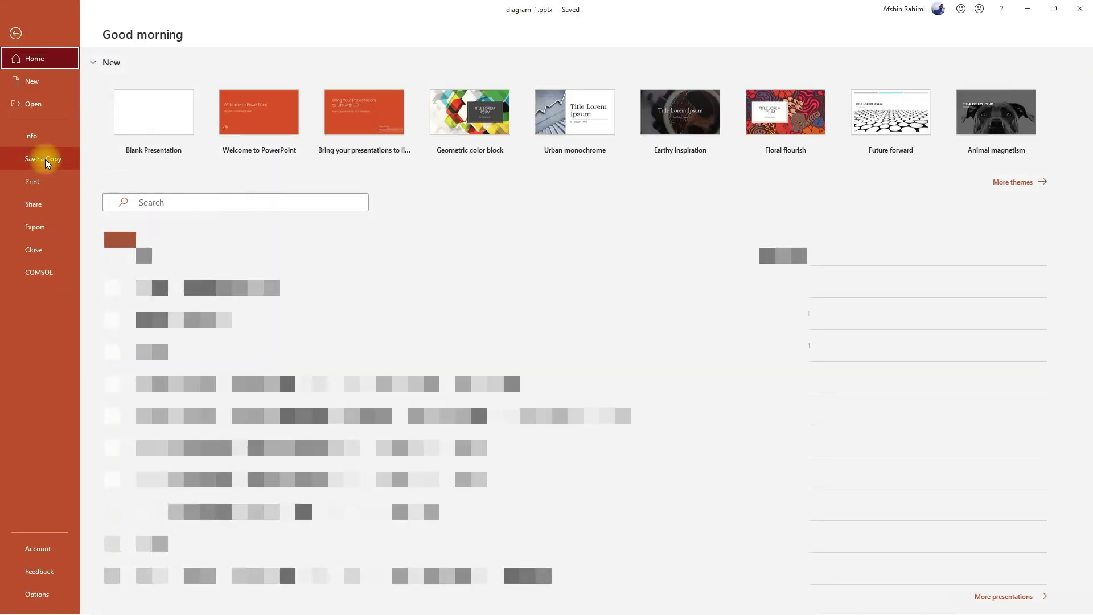
left_click(46, 161)
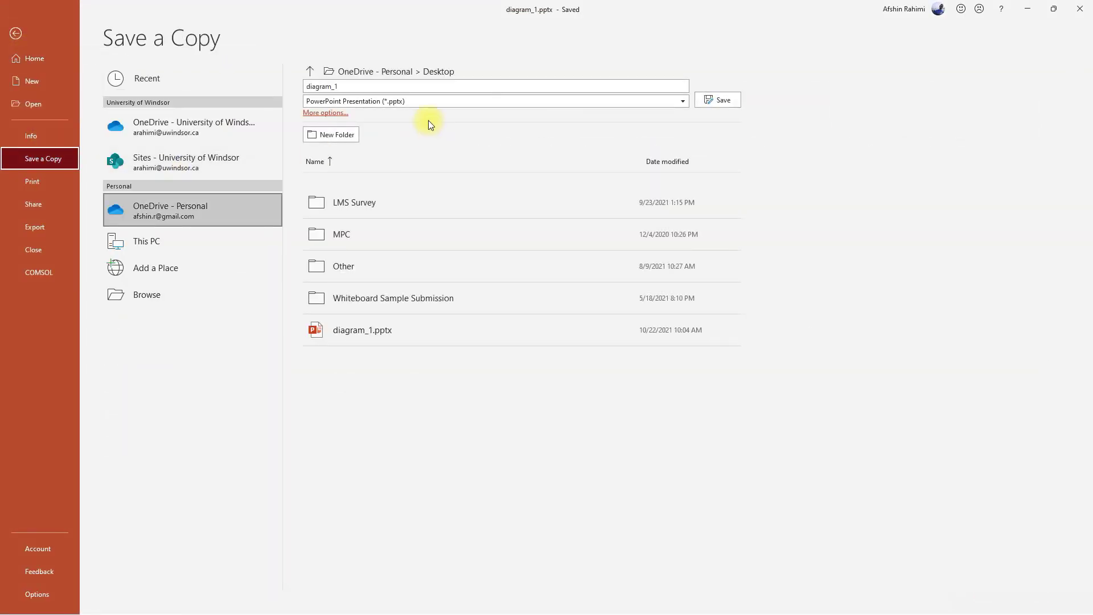
left_click(343, 101)
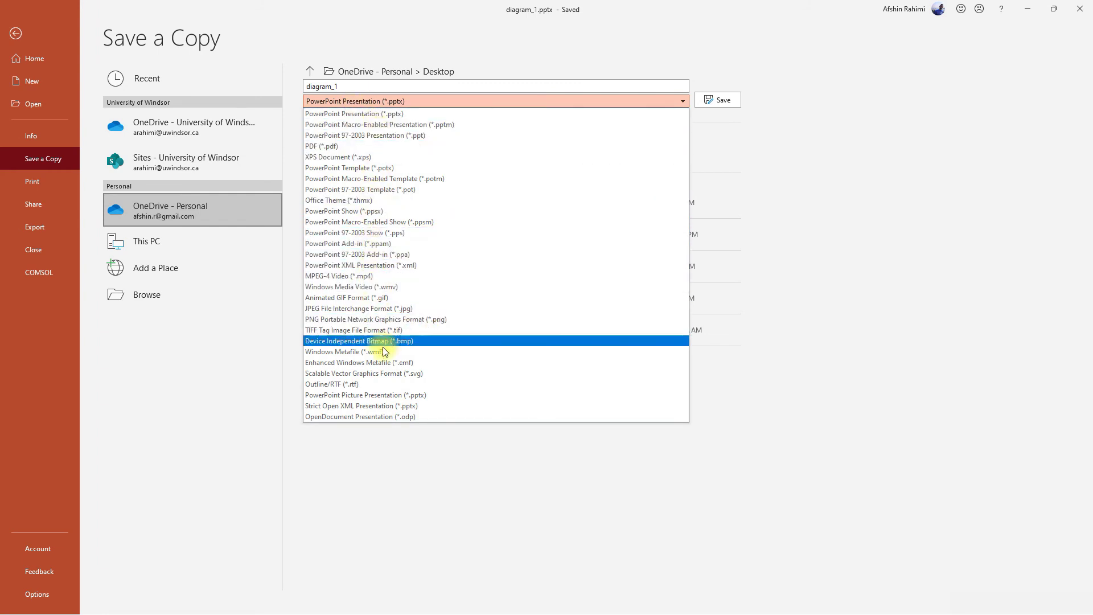
left_click(334, 376)
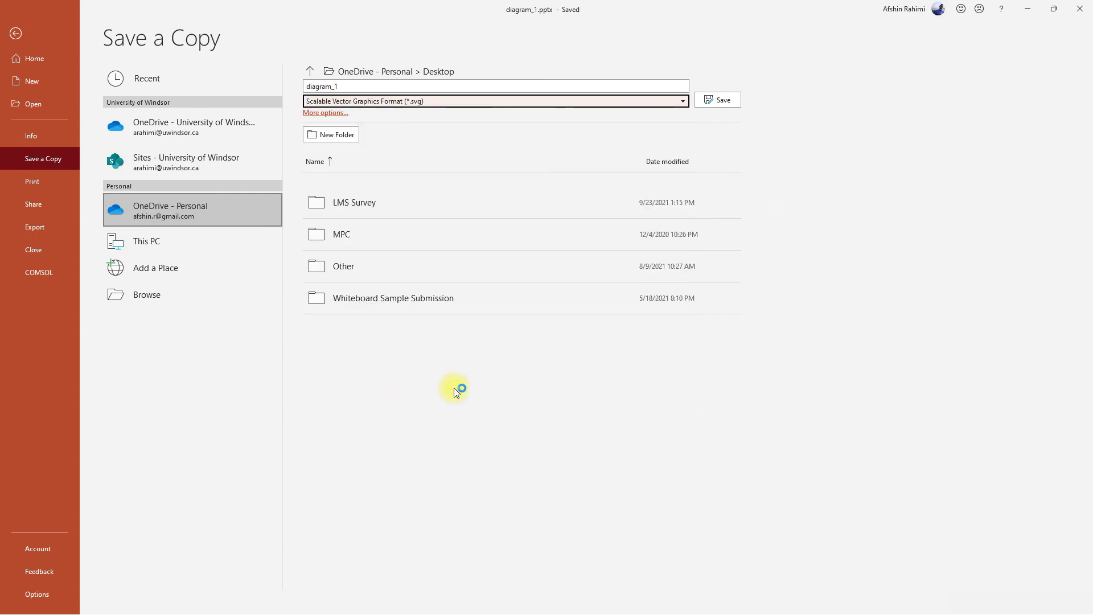
left_click(713, 104)
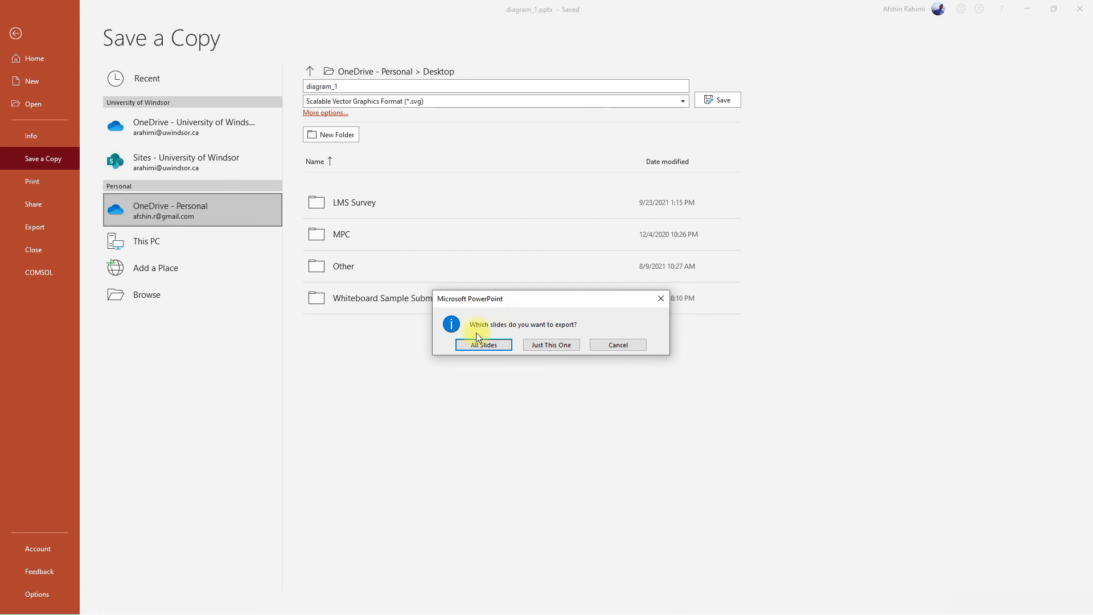
left_click(526, 345)
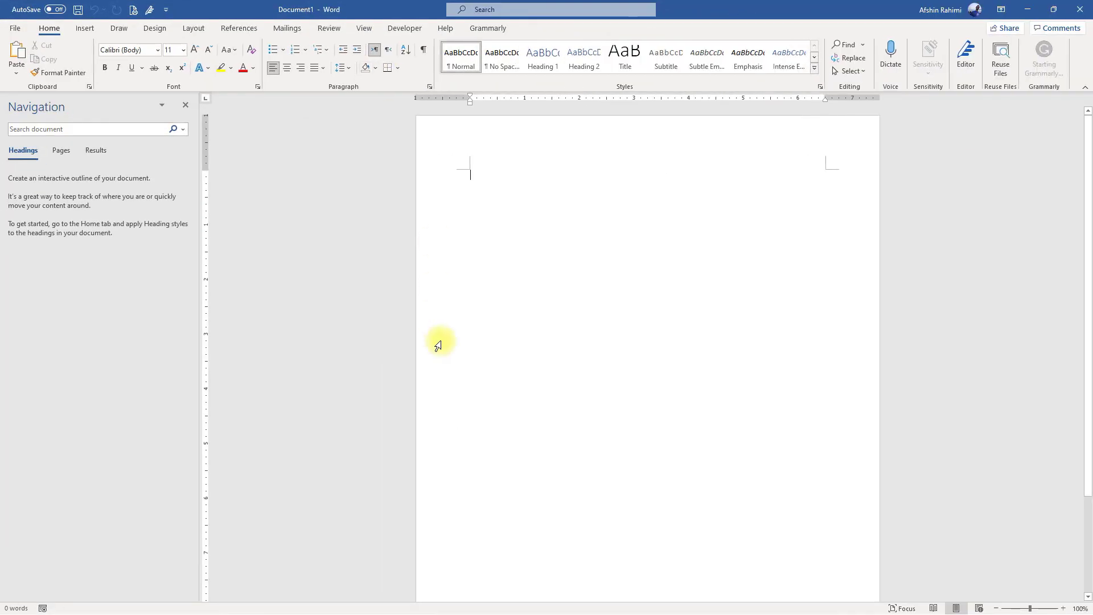
Insert the diagram_1 SVG picture from the Desktop folder into the blank Word document
left_click(84, 28)
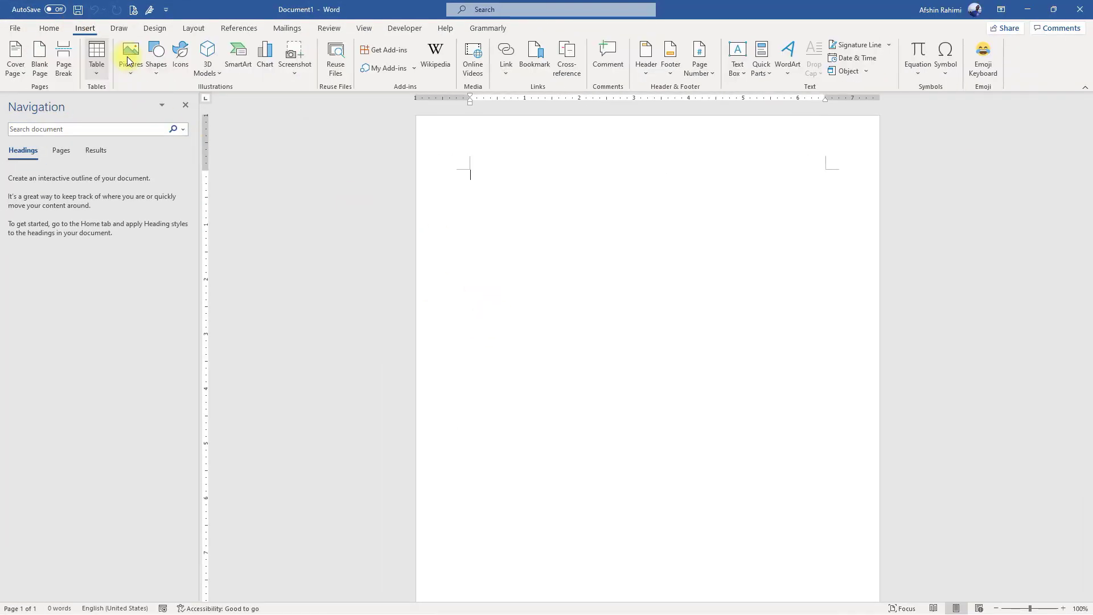
left_click(134, 62)
left_click(139, 103)
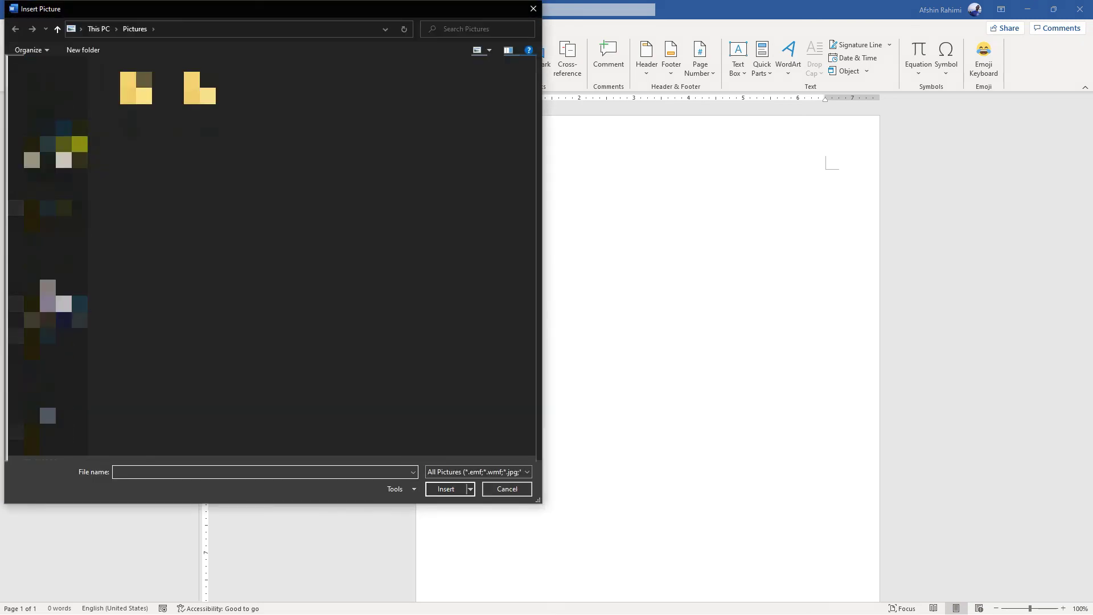
left_click(32, 112)
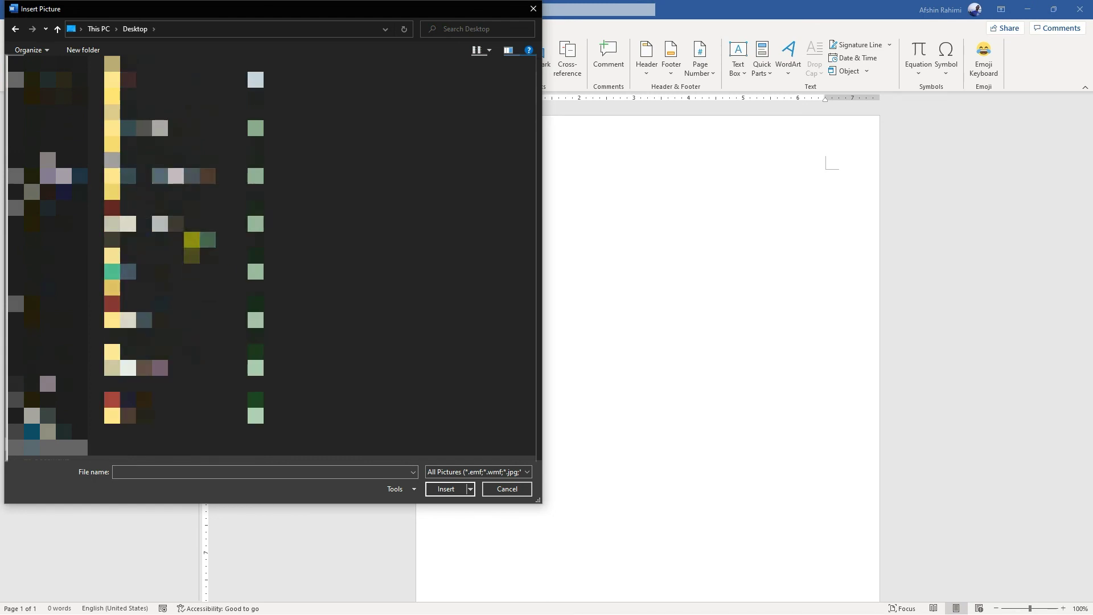
double_click(132, 272)
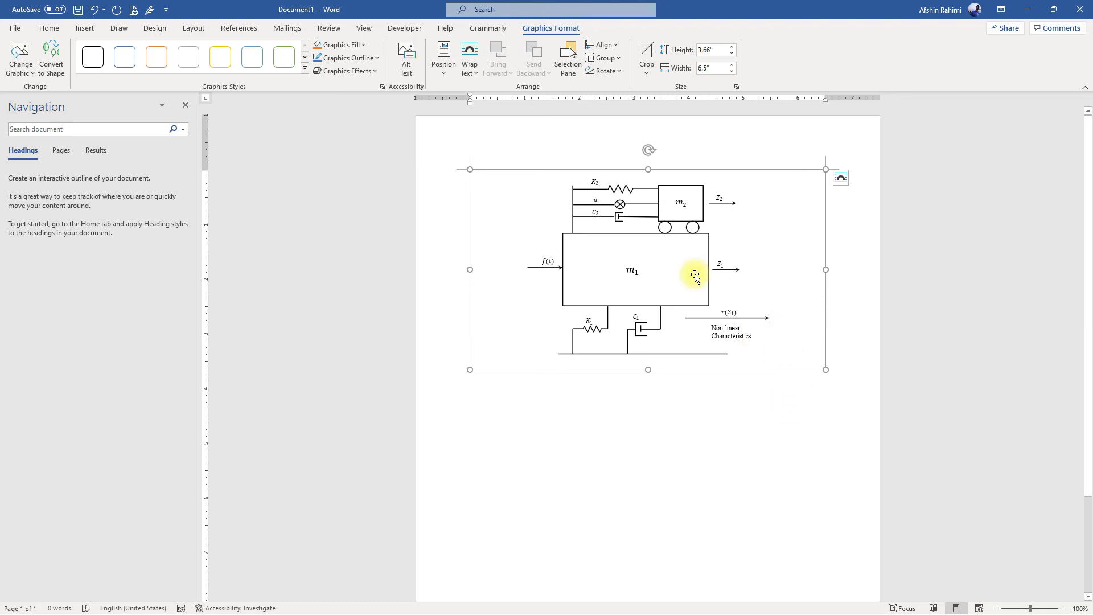
Inspect the inserted diagram's lines, symbols and equation labels at high magnification to check their sharpness
scroll(694, 274, "up", 9)
scroll(694, 274, "up", 10)
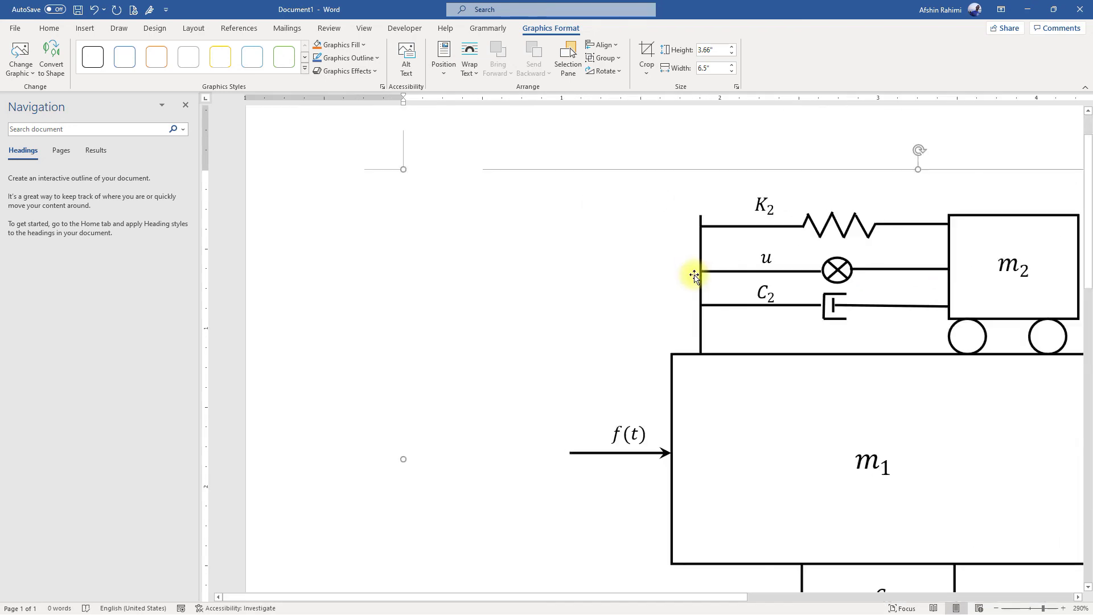
left_click_drag(570, 592, 730, 596)
scroll(609, 478, "down", 4)
scroll(612, 410, "up", 14)
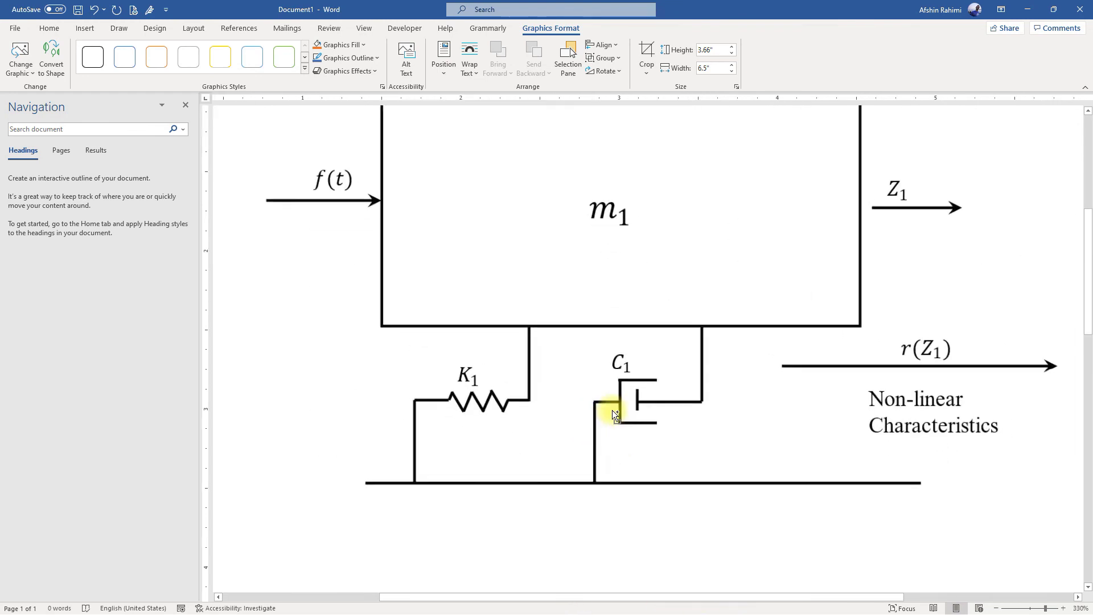
scroll(613, 410, "down", 5)
scroll(612, 410, "down", 18)
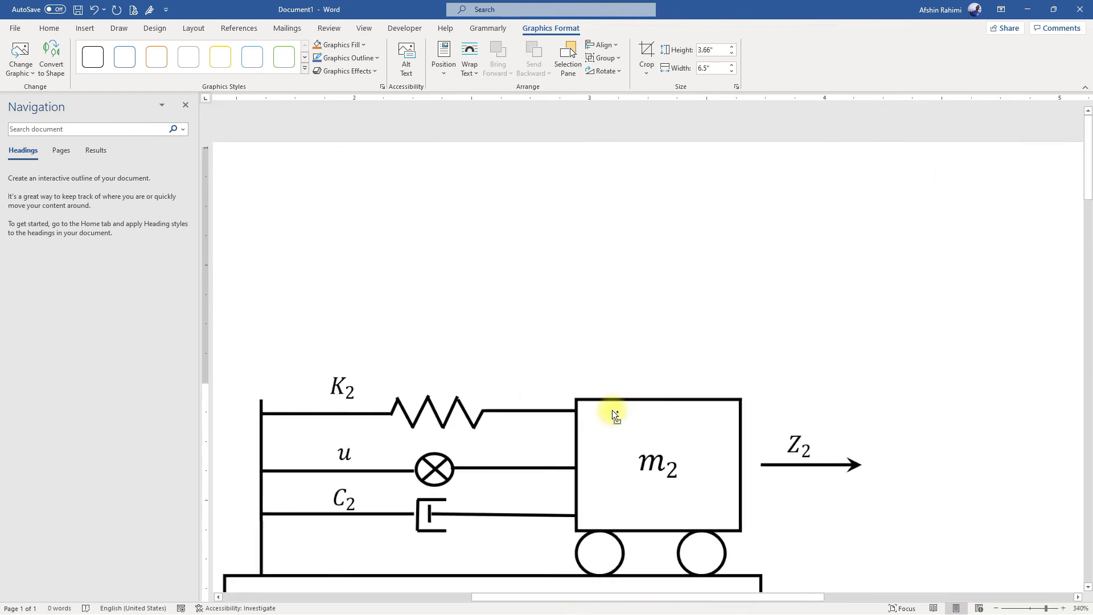
left_click_drag(597, 596, 553, 597)
scroll(511, 489, "down", 3)
scroll(500, 486, "down", 2)
scroll(500, 486, "down", 7)
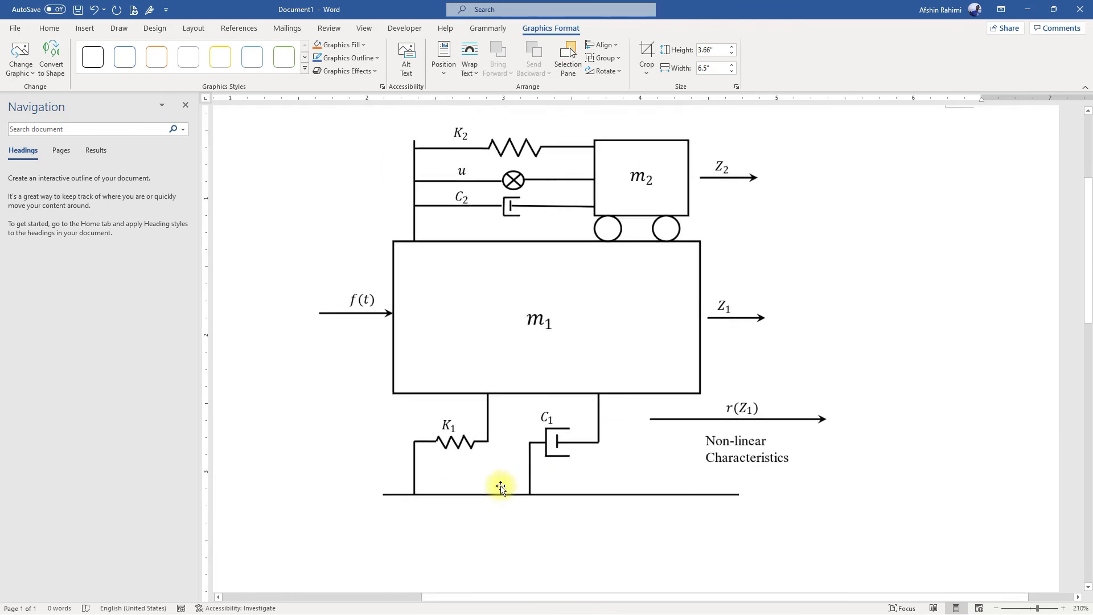
scroll(499, 484, "up", 5)
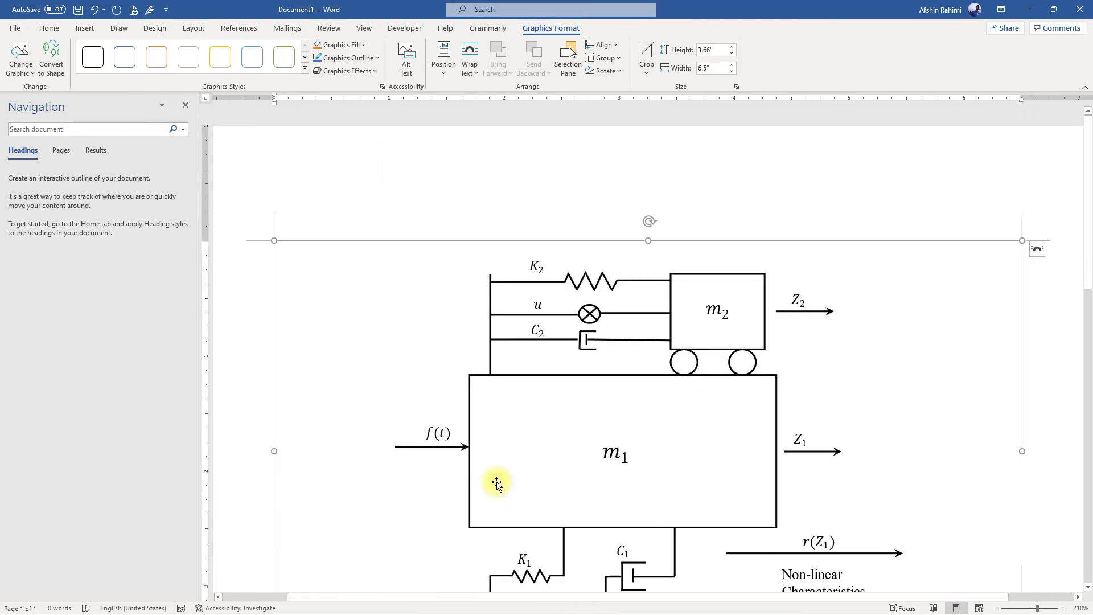